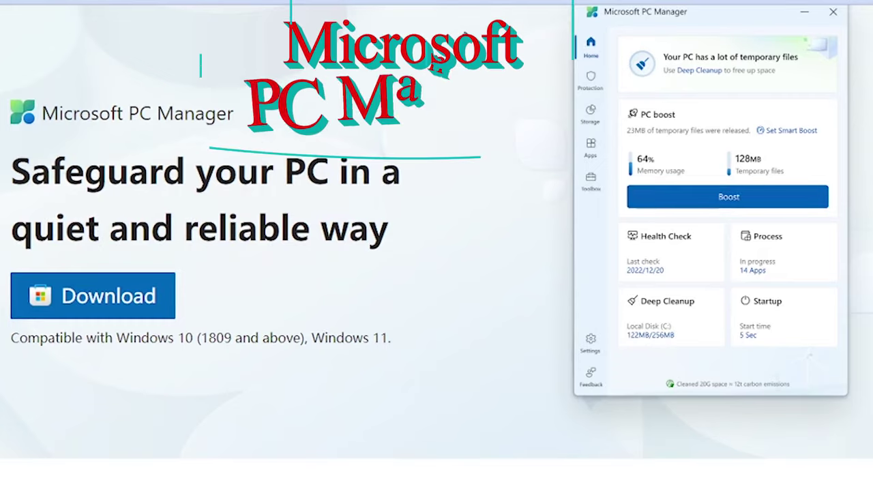
# - Scroll the PC Manager page through Boost your PC, Manage your storage, Pop-up management and Health checkup
pyautogui.scroll(-7, 437, 246)
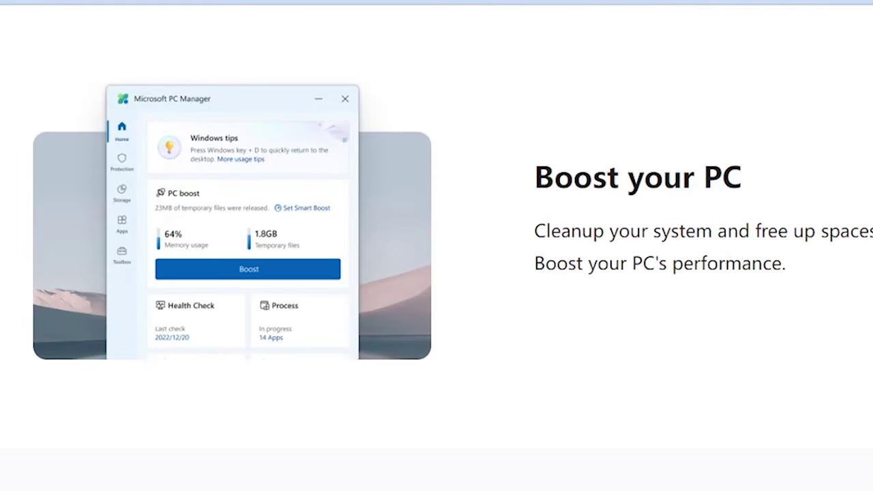
pyautogui.scroll(-5, 436, 246)
pyautogui.scroll(-10, 436, 245)
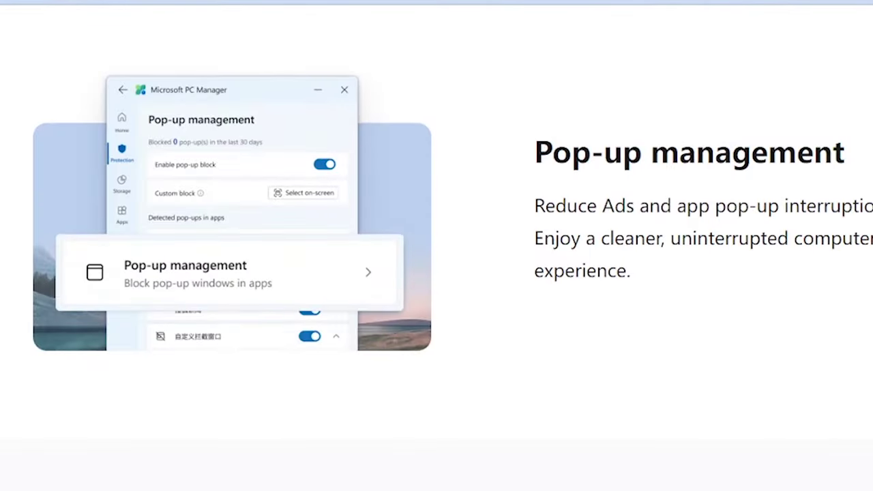
pyautogui.scroll(-5, 437, 246)
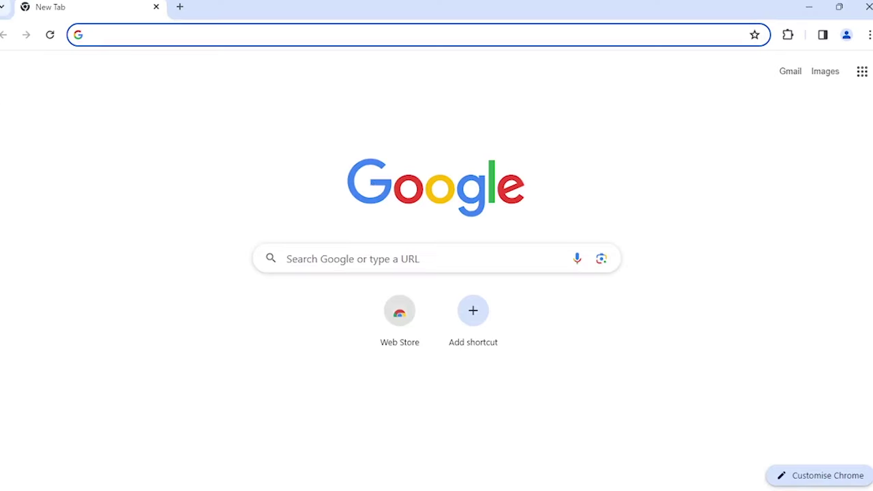
# - Load pcmanager.microsoft.com in a new Chrome tab and start the PC Manager download
pyautogui.click(153, 37)
pyautogui.write('pcmana')
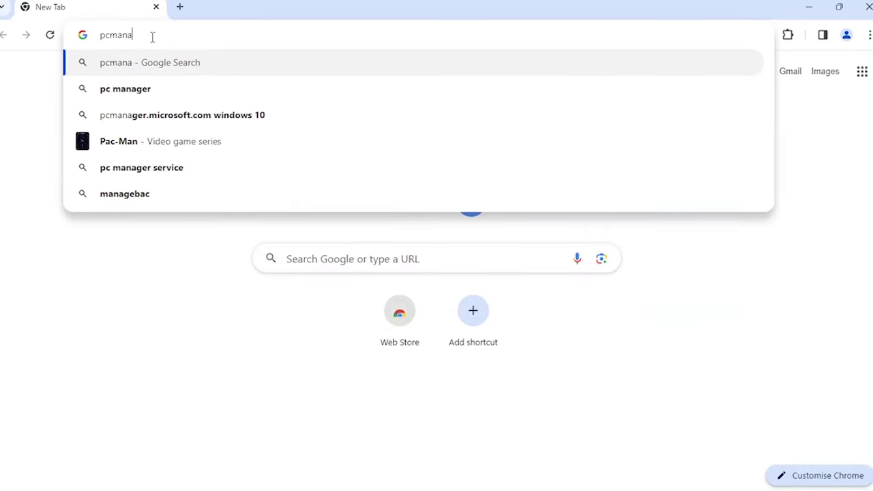
pyautogui.write('ger.micros')
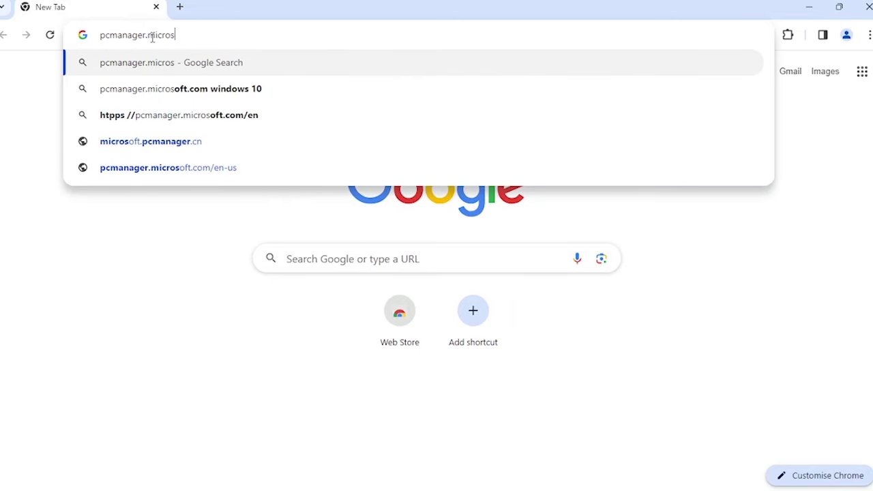
pyautogui.write('oft.com')
pyautogui.press('Return')
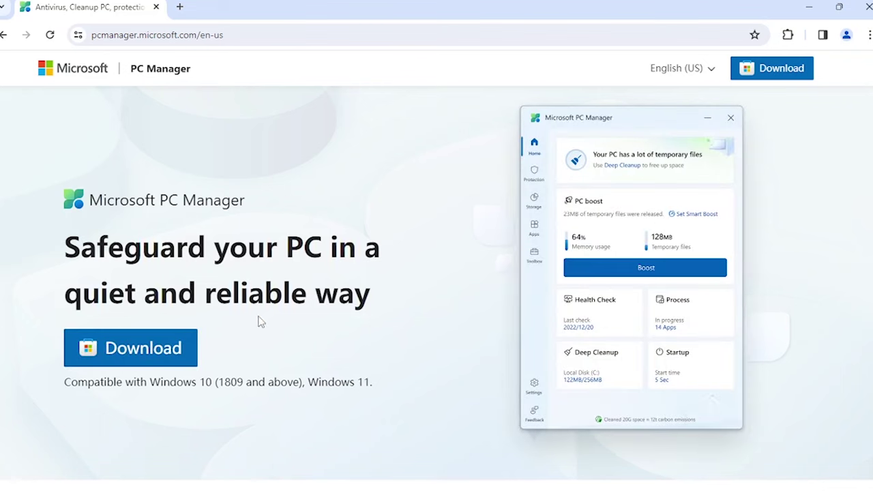
pyautogui.click(129, 352)
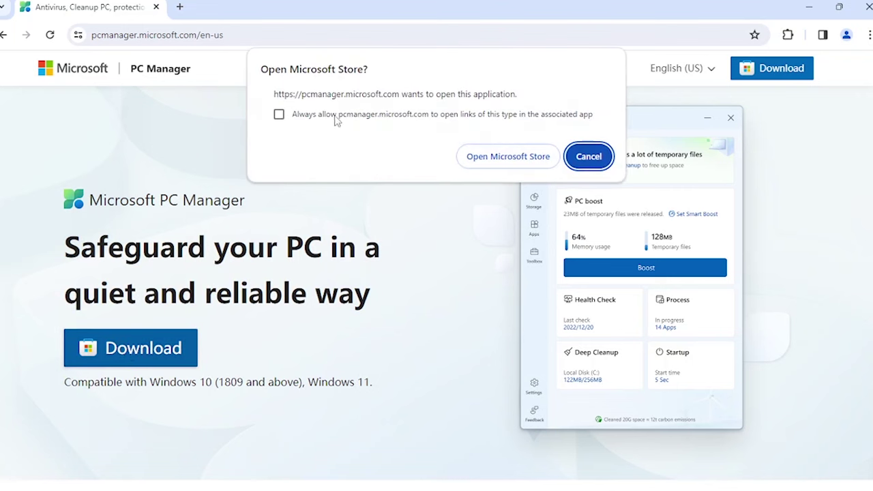
# - Get Microsoft PC Manager from Microsoft Store and launch it once installed
pyautogui.click(503, 157)
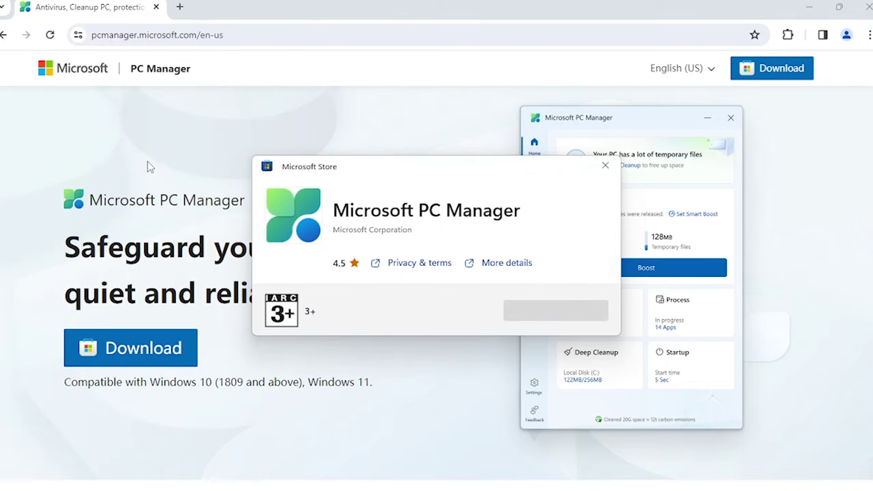
pyautogui.click(517, 313)
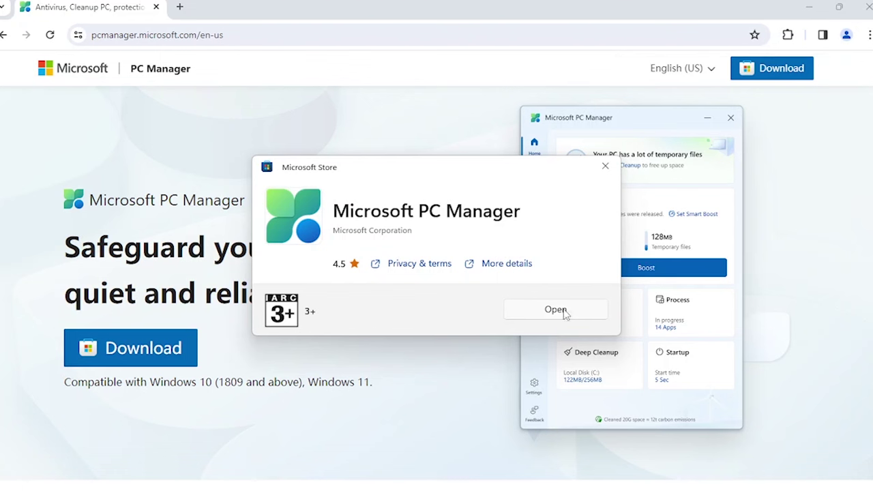
pyautogui.click(565, 314)
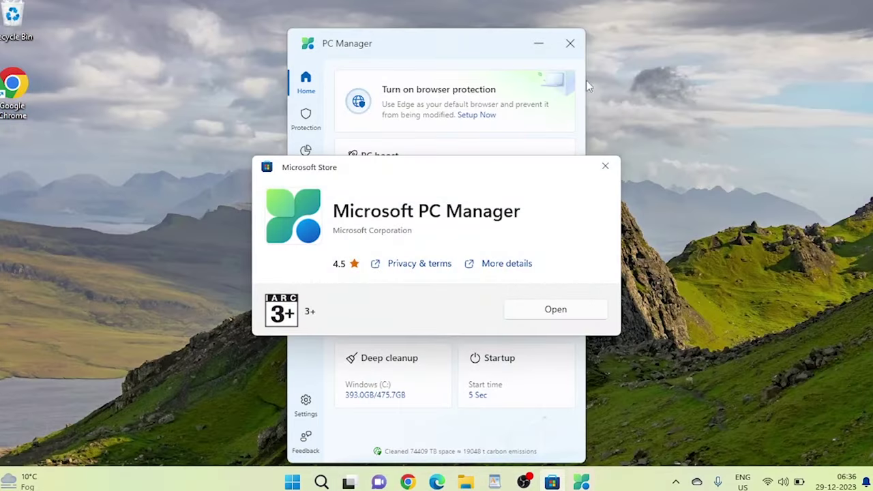
# - Dismiss the Store popup and boost the PC, clearing 762MB of temporary files
pyautogui.click(605, 166)
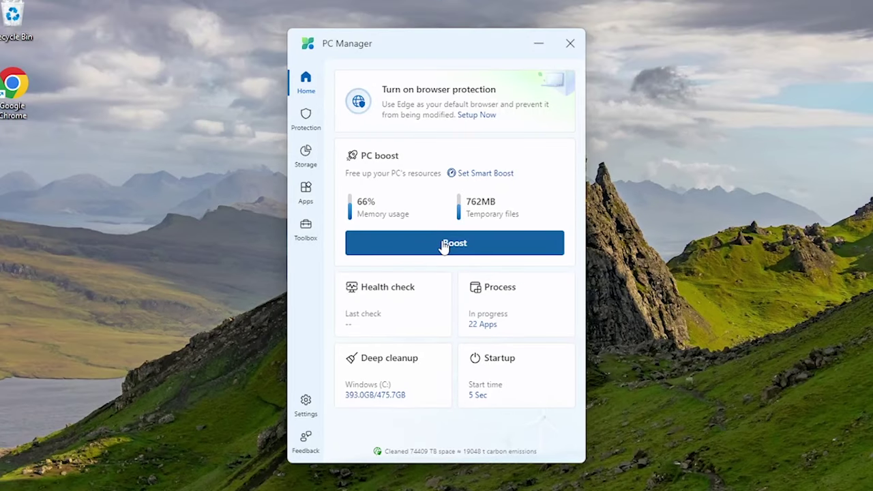
pyautogui.click(443, 245)
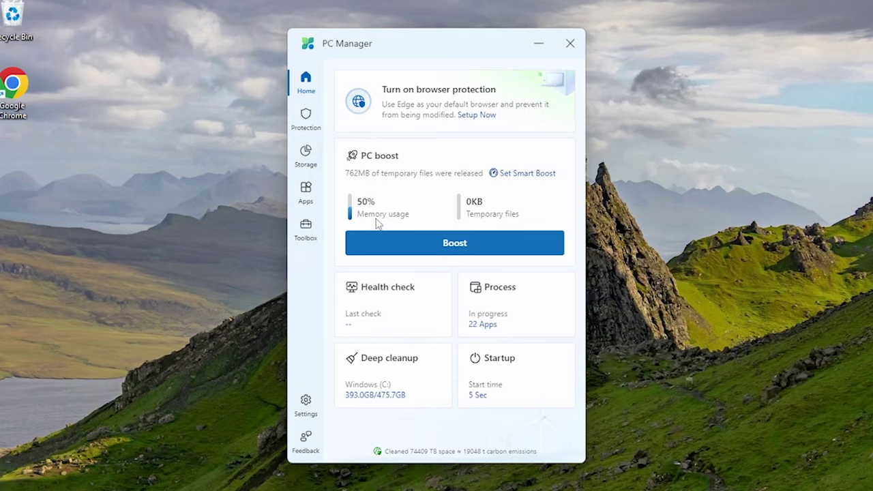
# - Run a health check and apply its suggested junk cleanup
pyautogui.click(386, 302)
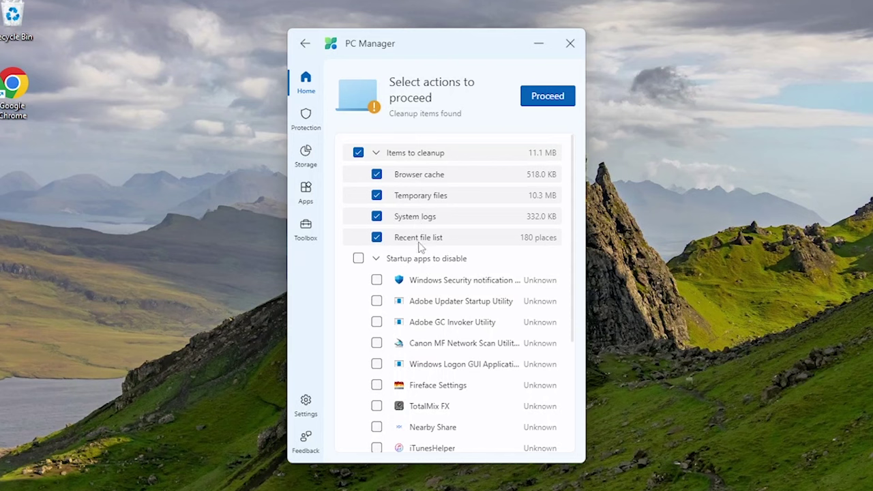
pyautogui.click(545, 98)
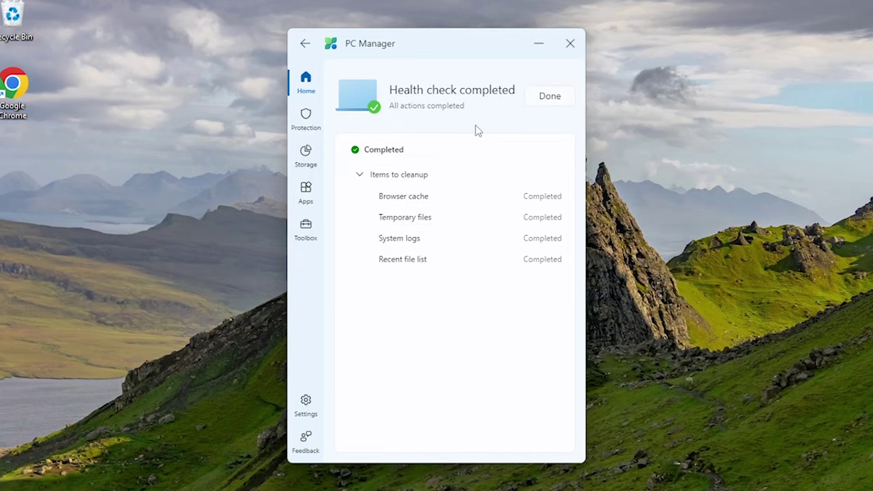
pyautogui.click(538, 99)
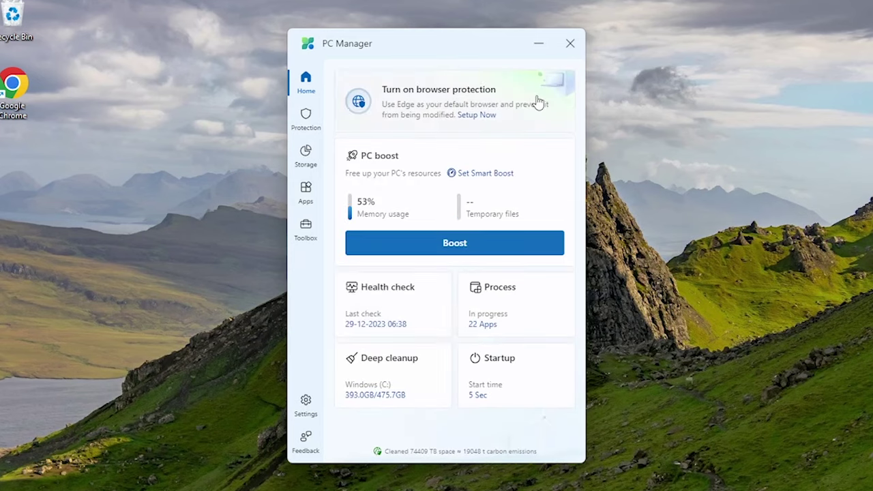
# - Run a second health check, disabling Fireface Settings, TotalMix FX, Nearby Share and iTunesHelper at startup
pyautogui.click(412, 320)
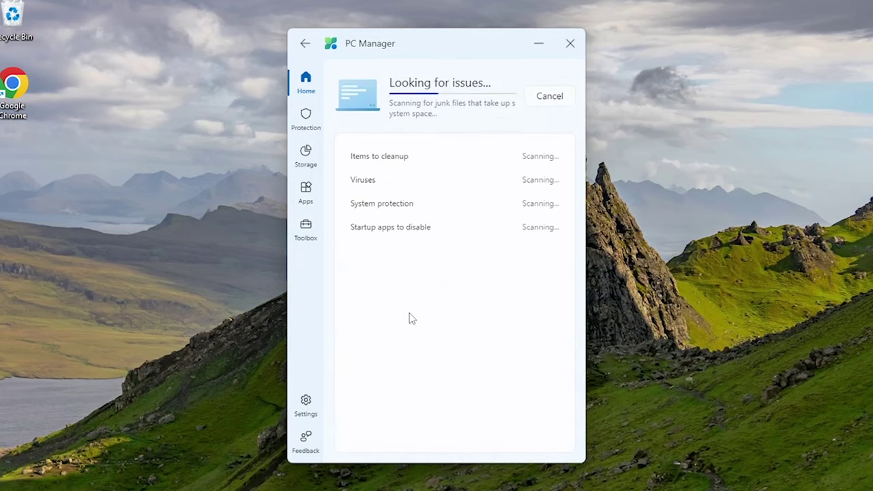
pyautogui.scroll(-3, 443, 280)
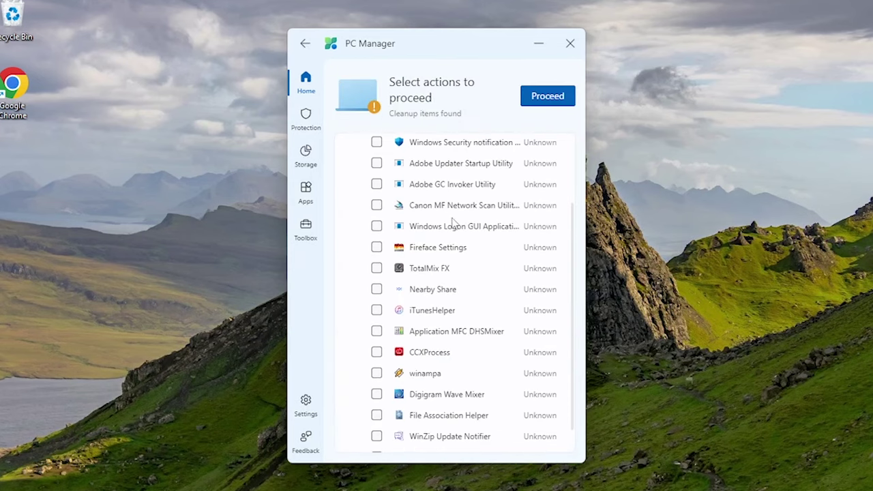
pyautogui.scroll(-1, 452, 238)
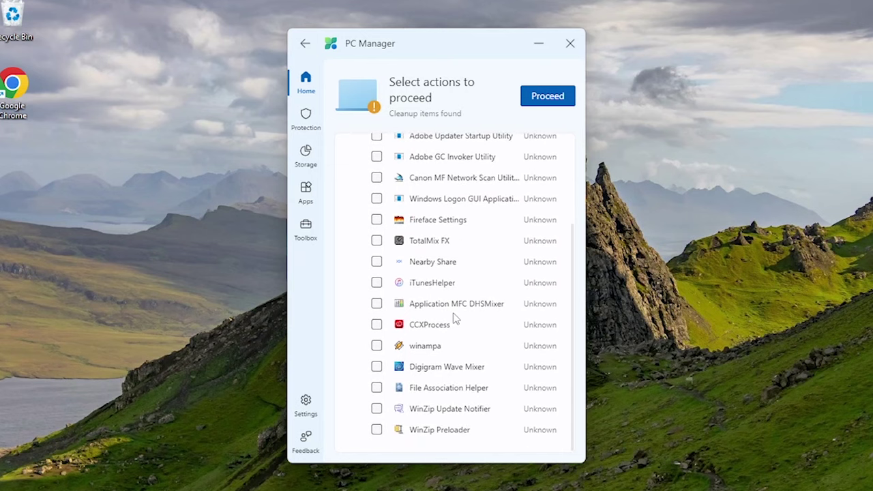
pyautogui.scroll(4, 456, 320)
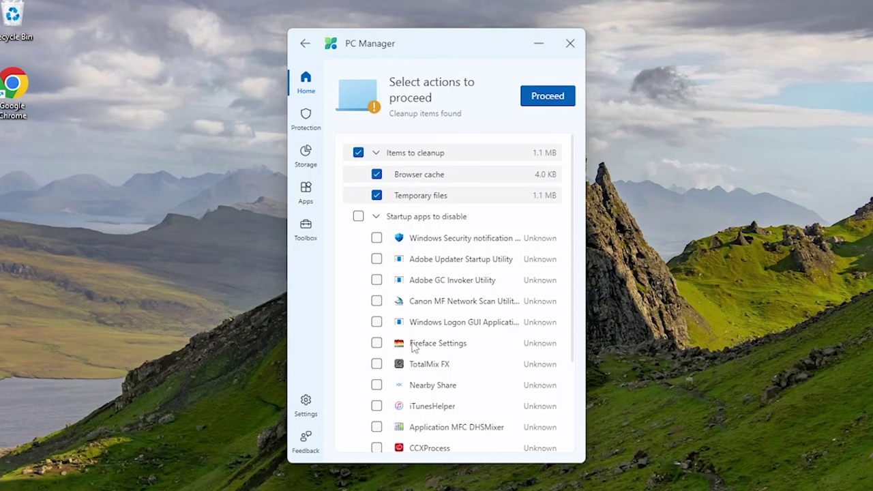
pyautogui.click(377, 344)
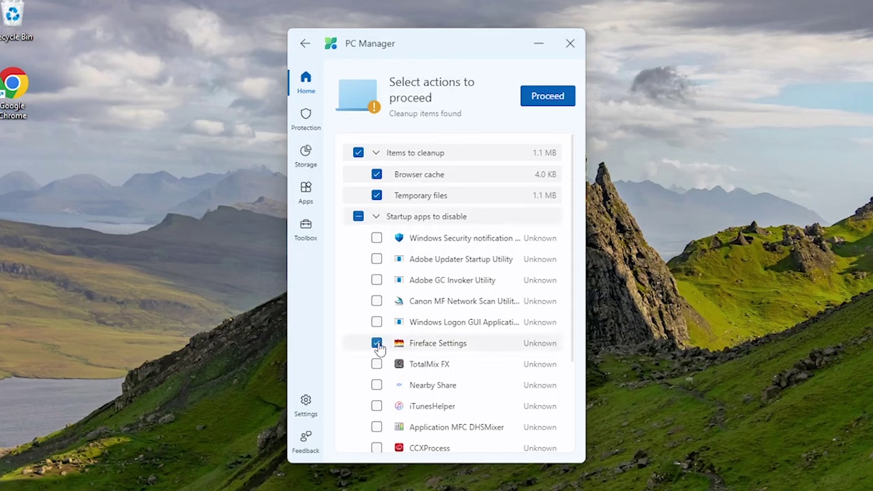
pyautogui.scroll(-1, 378, 344)
pyautogui.click(376, 316)
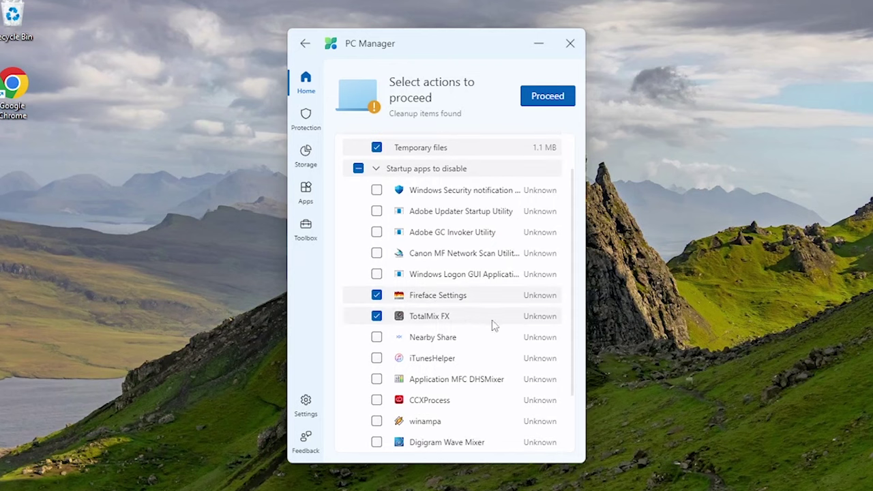
pyautogui.click(376, 337)
pyautogui.click(376, 357)
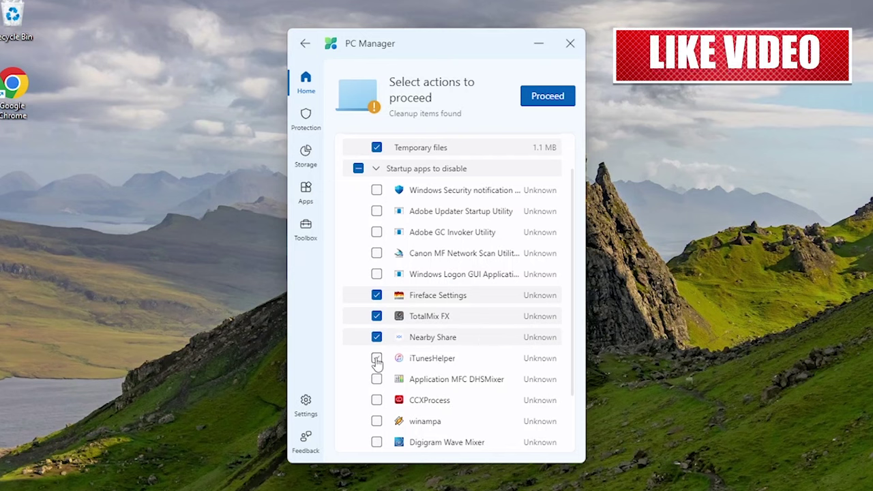
pyautogui.scroll(1, 475, 311)
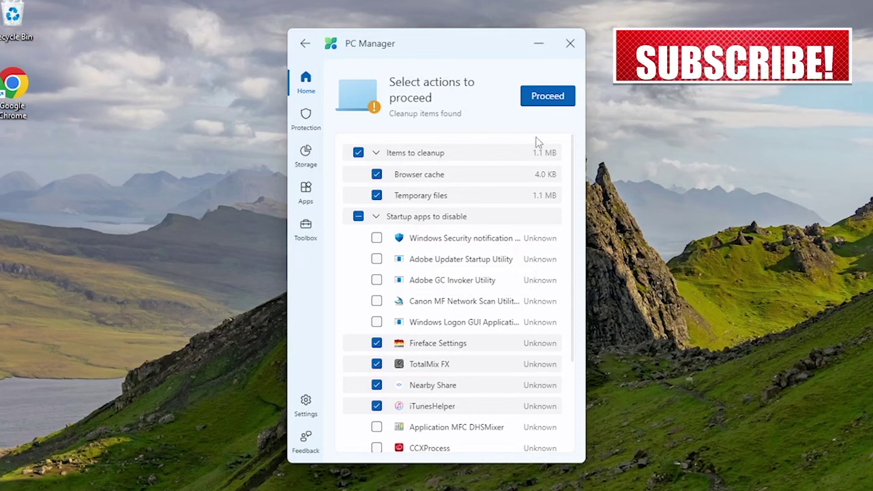
pyautogui.click(539, 99)
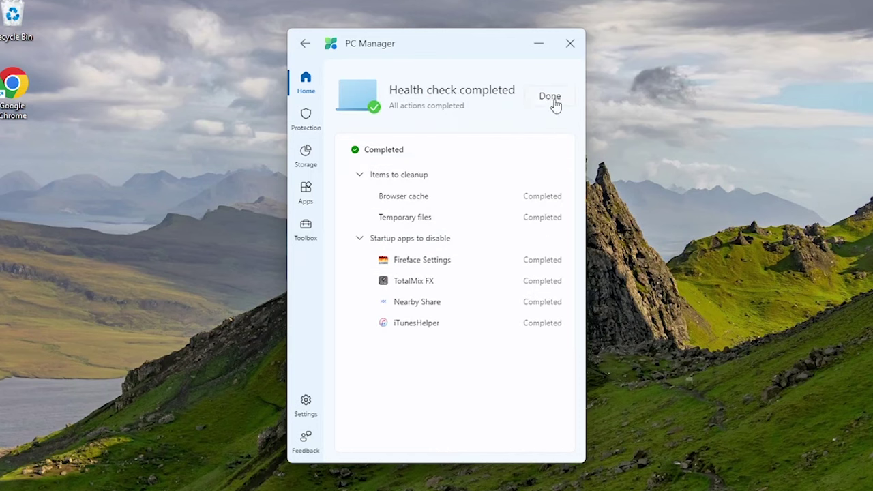
pyautogui.click(550, 97)
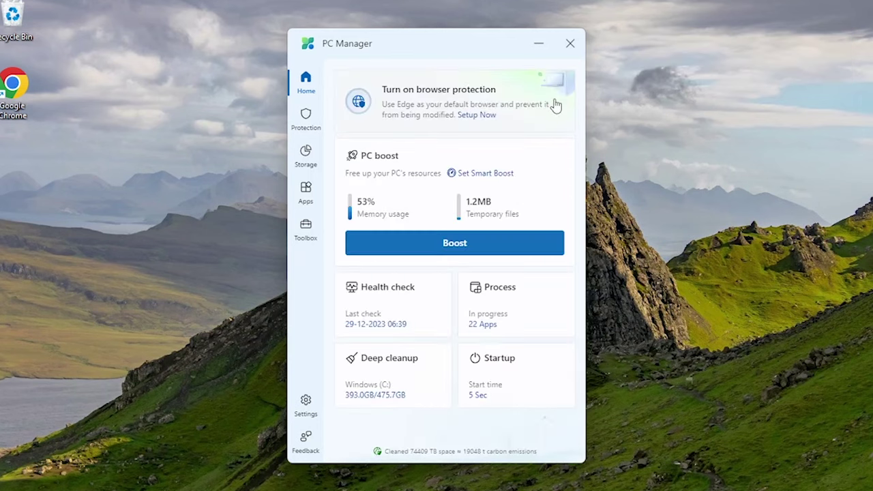
# - In Process management, end the Digigram Wave Mixer process
pyautogui.click(514, 312)
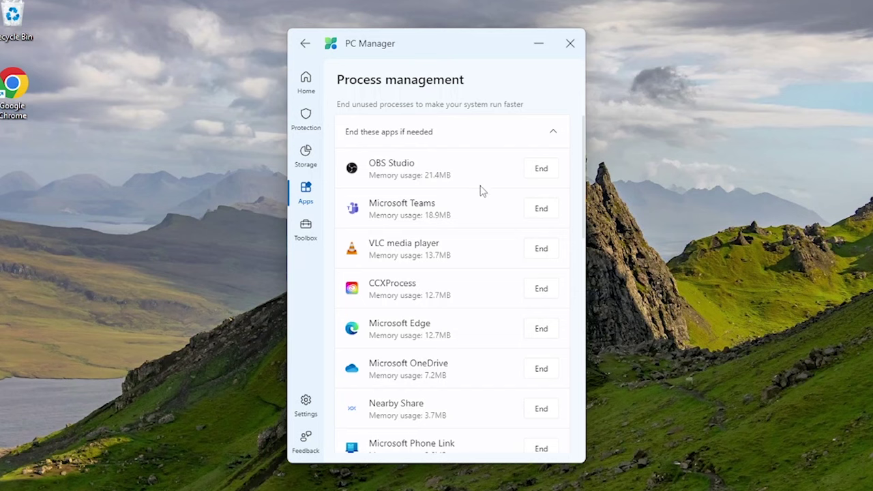
pyautogui.scroll(-2, 477, 310)
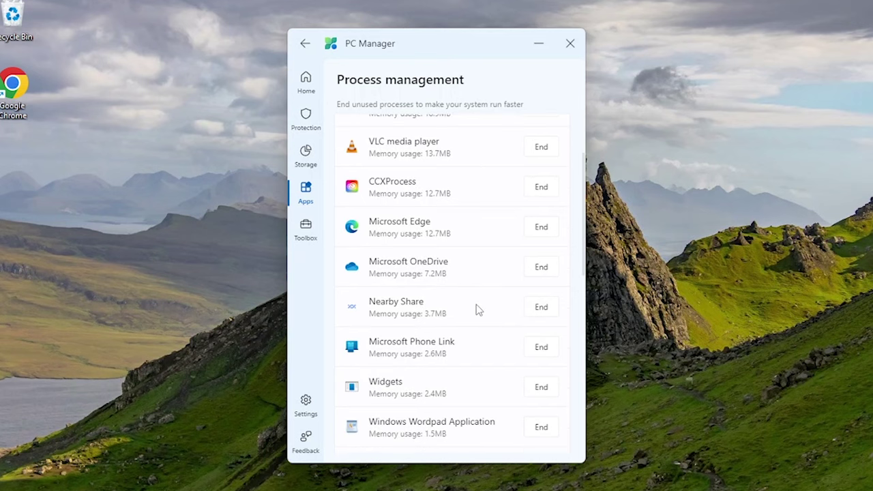
pyautogui.scroll(-4, 474, 278)
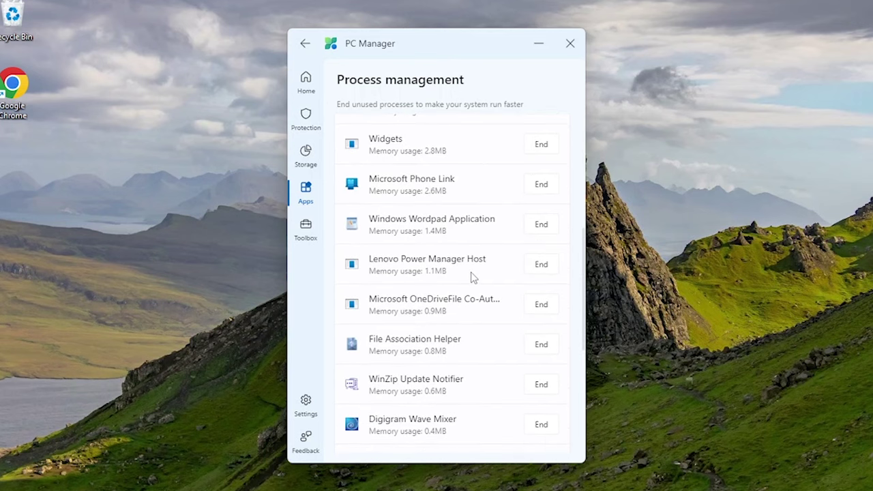
pyautogui.scroll(-3, 474, 278)
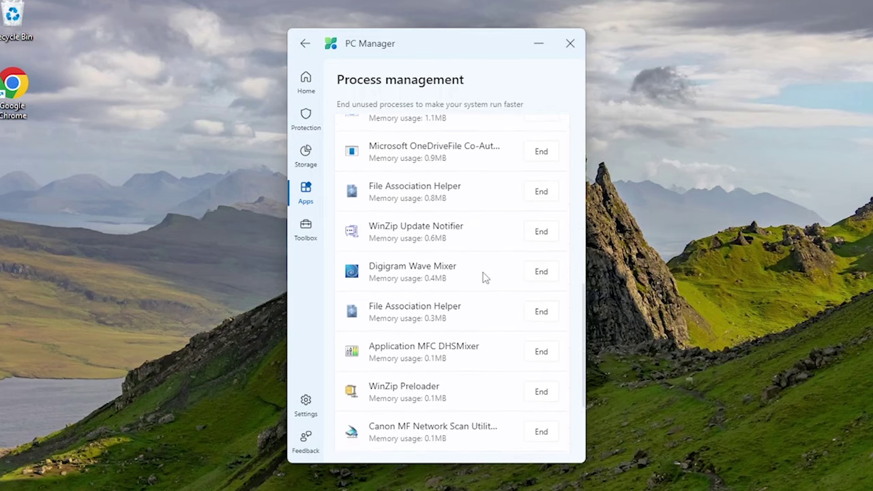
pyautogui.click(541, 273)
pyautogui.click(382, 287)
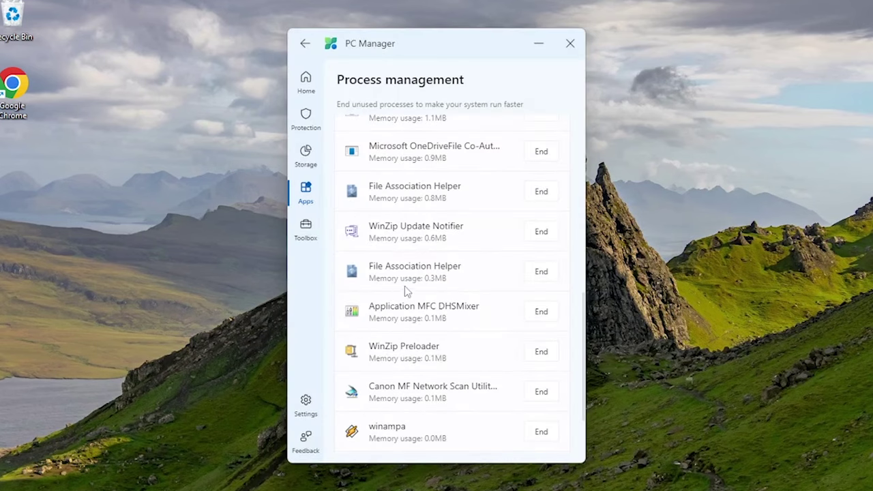
# - End the Microsoft Teams process
pyautogui.scroll(10, 487, 290)
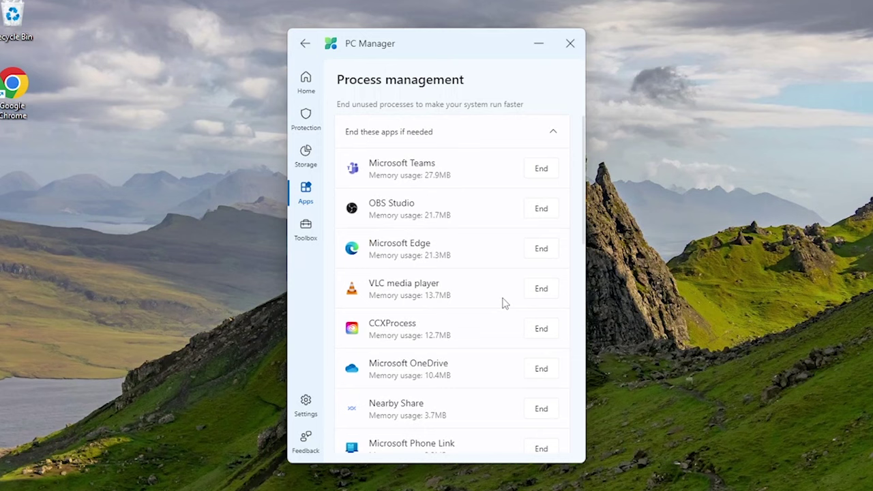
pyautogui.click(539, 169)
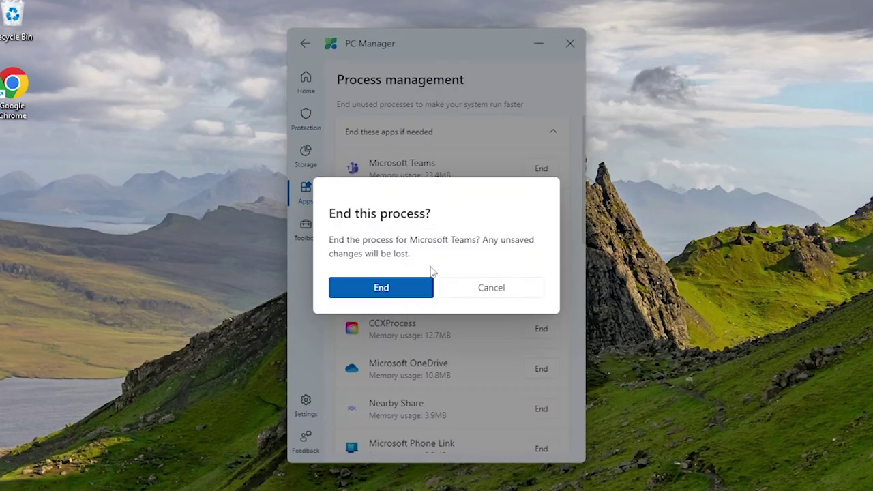
pyautogui.click(401, 289)
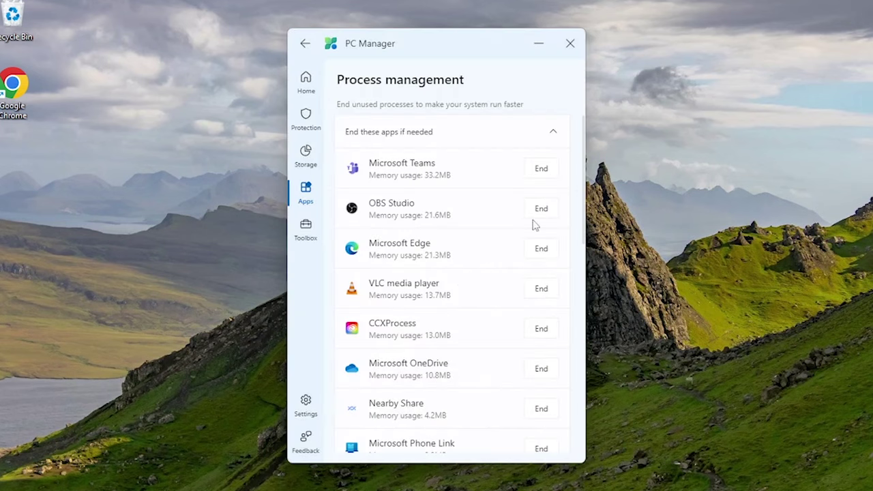
pyautogui.click(549, 172)
pyautogui.click(399, 290)
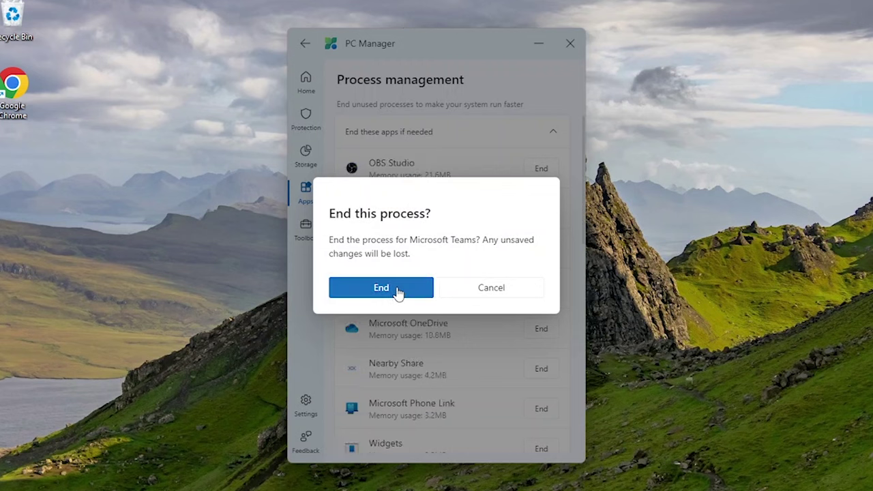
# - End the Nearby Share process and return to the home overview
pyautogui.scroll(-1, 466, 265)
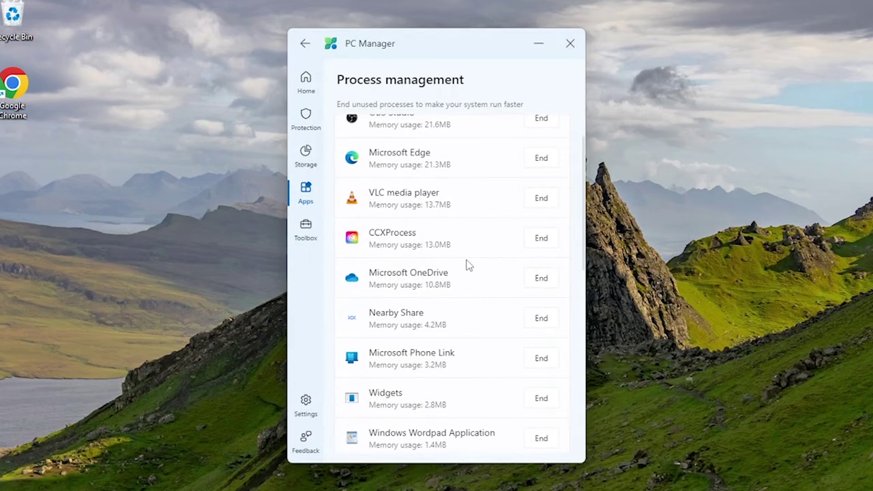
pyautogui.scroll(-1, 468, 264)
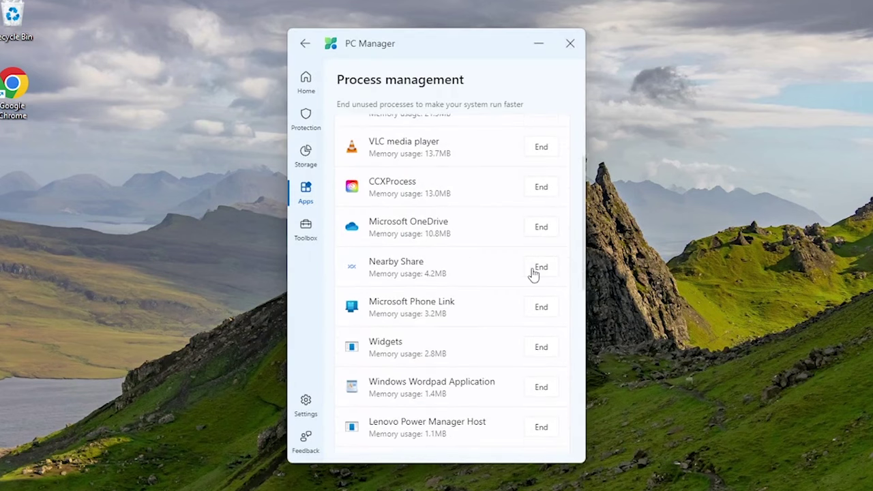
pyautogui.click(542, 275)
pyautogui.click(416, 288)
pyautogui.scroll(2, 473, 288)
pyautogui.click(303, 46)
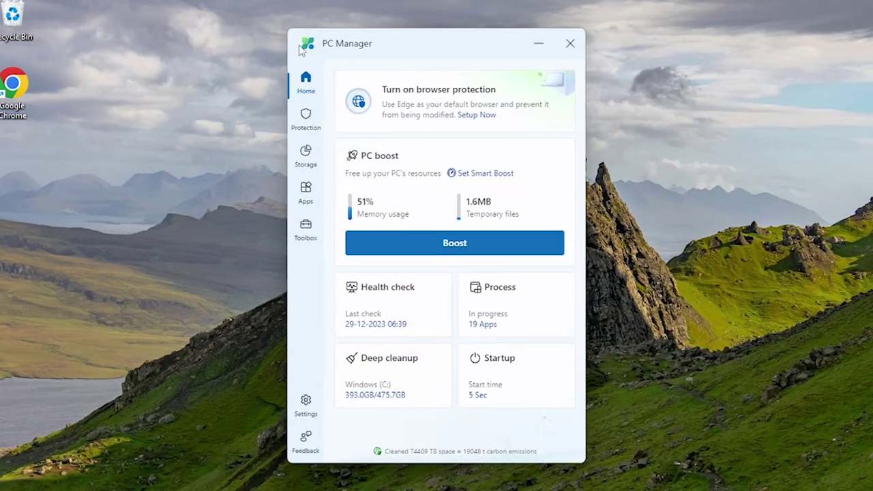
# - Deep-clean drive C's default checked system and web cache items, freeing 702.7 MB
pyautogui.click(414, 374)
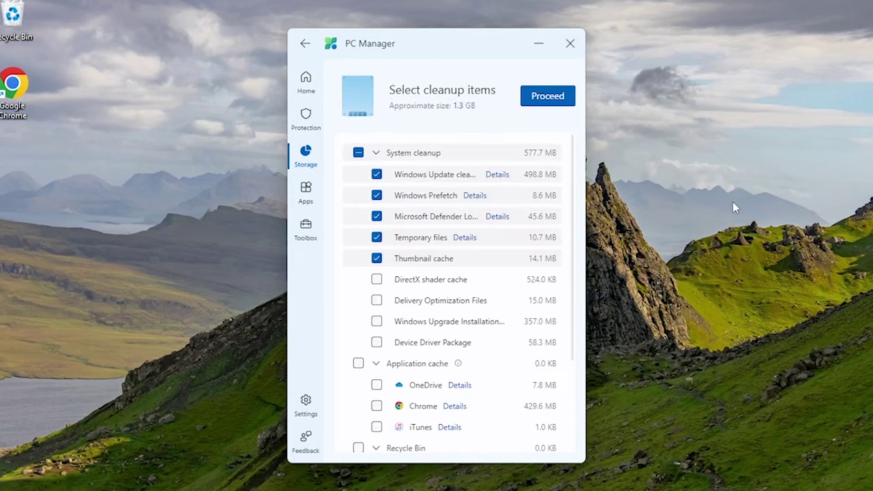
pyautogui.moveTo(574, 239); pyautogui.dragTo(573, 336)
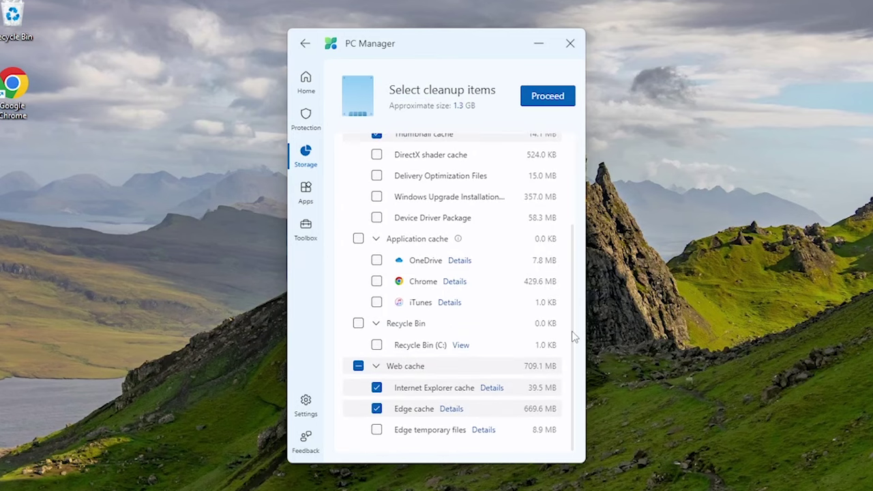
pyautogui.scroll(3, 573, 336)
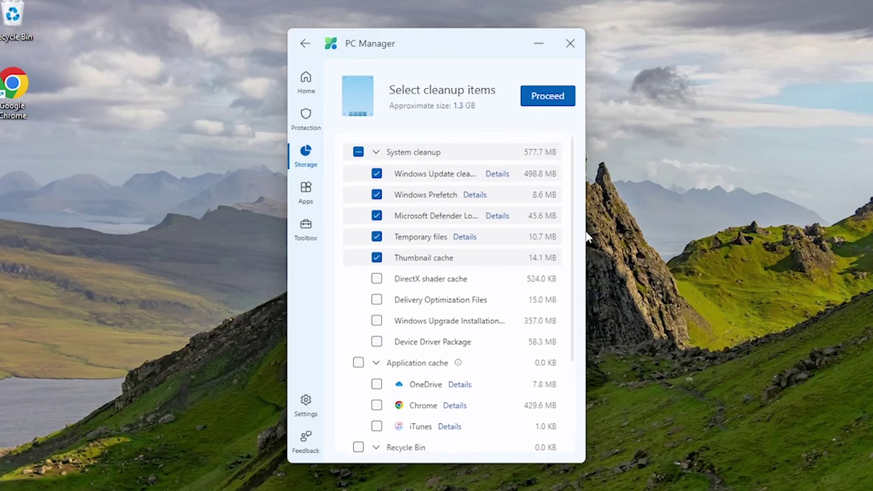
pyautogui.click(546, 99)
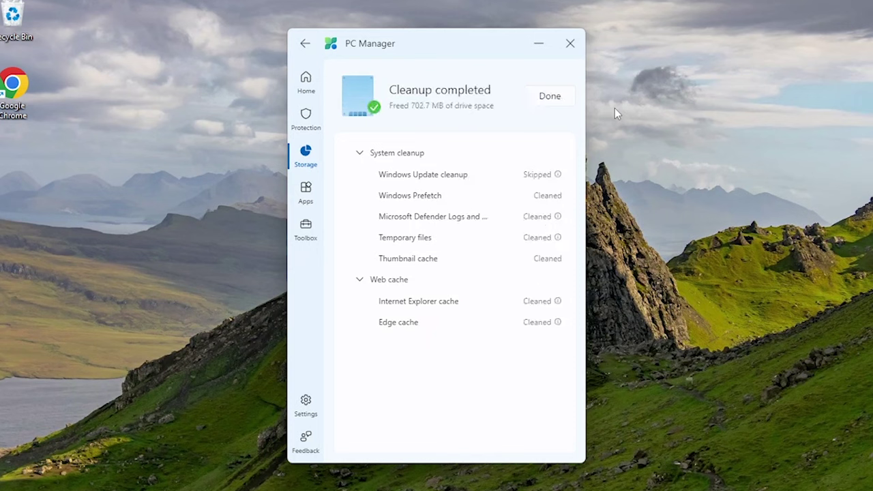
pyautogui.click(550, 99)
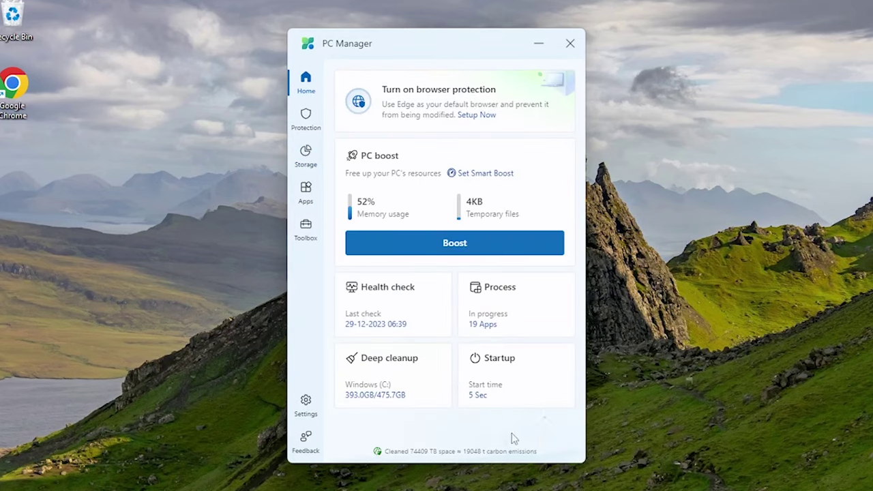
# - Review the Startup apps list, then go to the System protection page
pyautogui.click(506, 393)
pyautogui.scroll(-3, 457, 374)
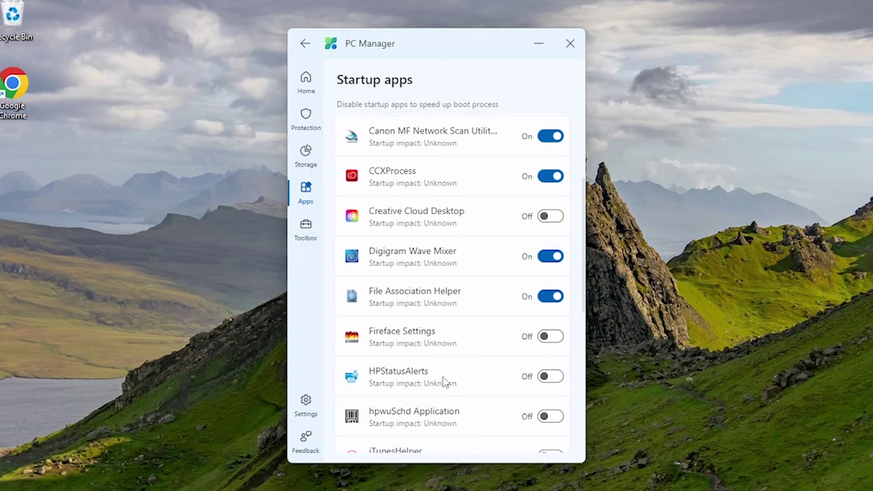
pyautogui.scroll(-2, 444, 380)
pyautogui.scroll(5, 445, 378)
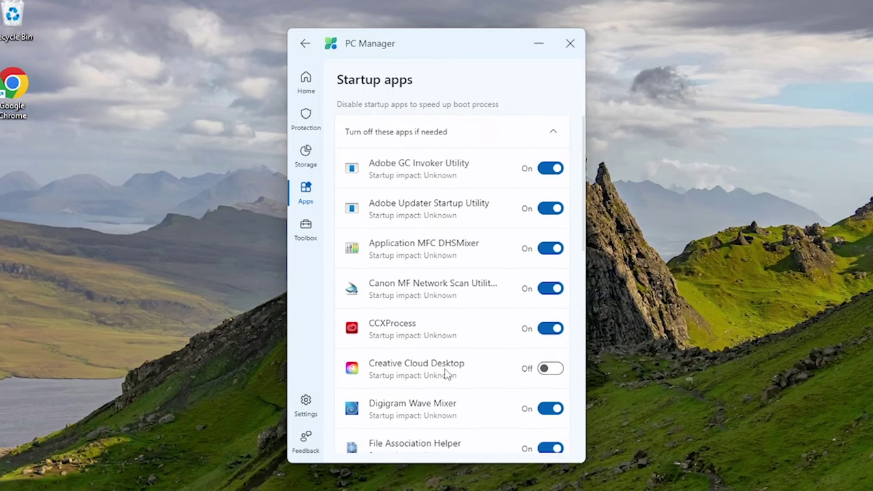
pyautogui.click(304, 43)
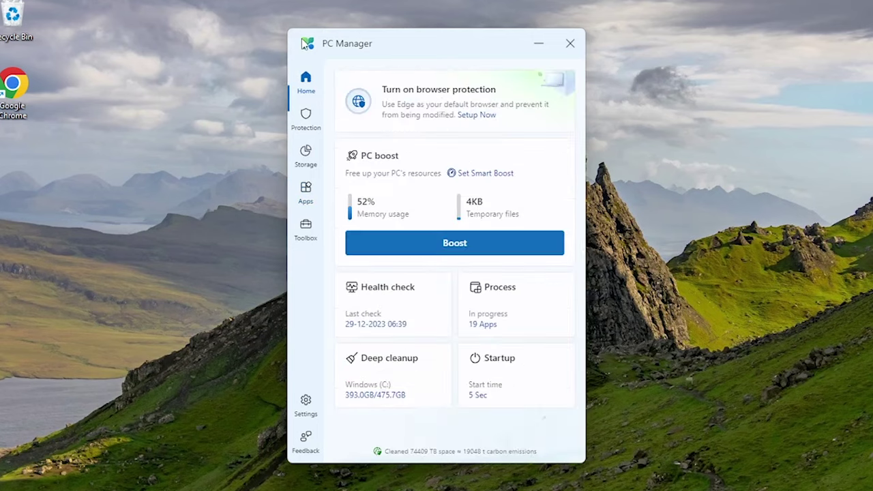
pyautogui.click(306, 123)
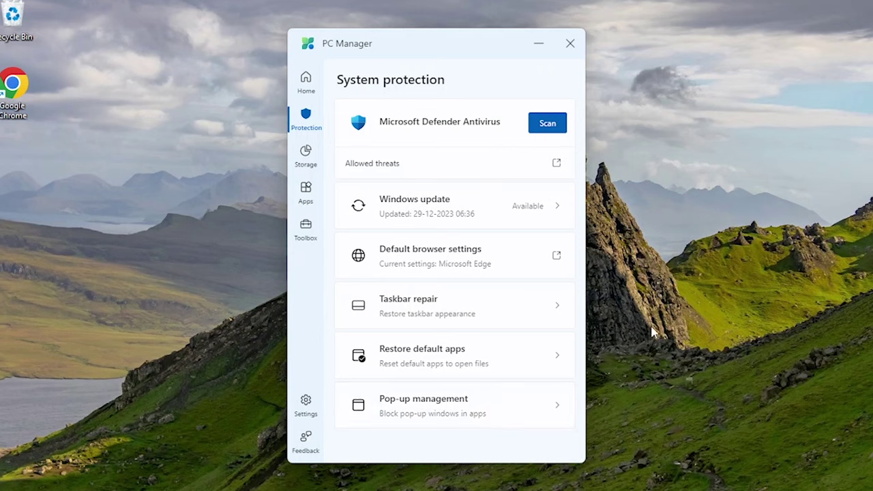
# - Scan with Microsoft Defender Antivirus and dismiss the results once finished
pyautogui.click(548, 124)
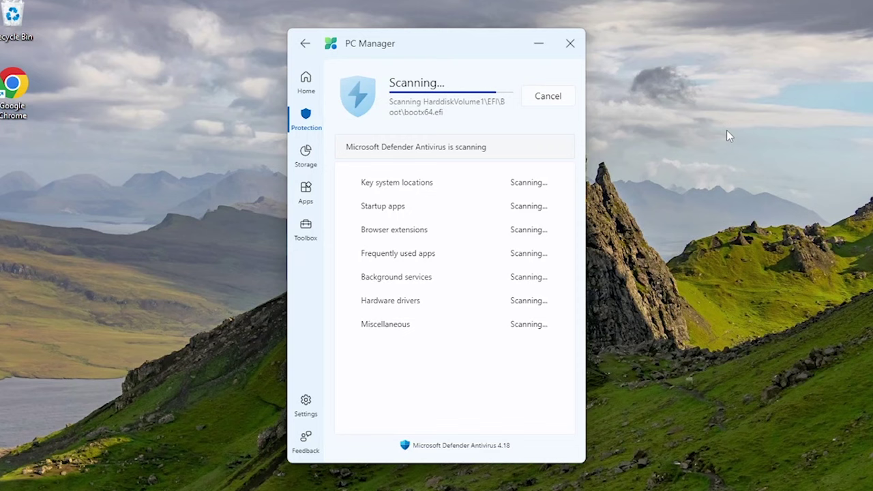
pyautogui.click(556, 101)
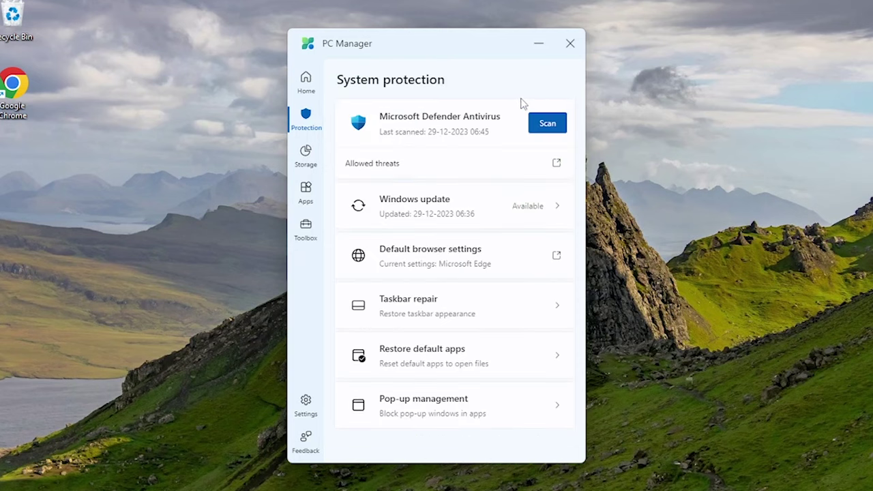
# - Select all three driver updates under Windows update and start installing them
pyautogui.click(531, 209)
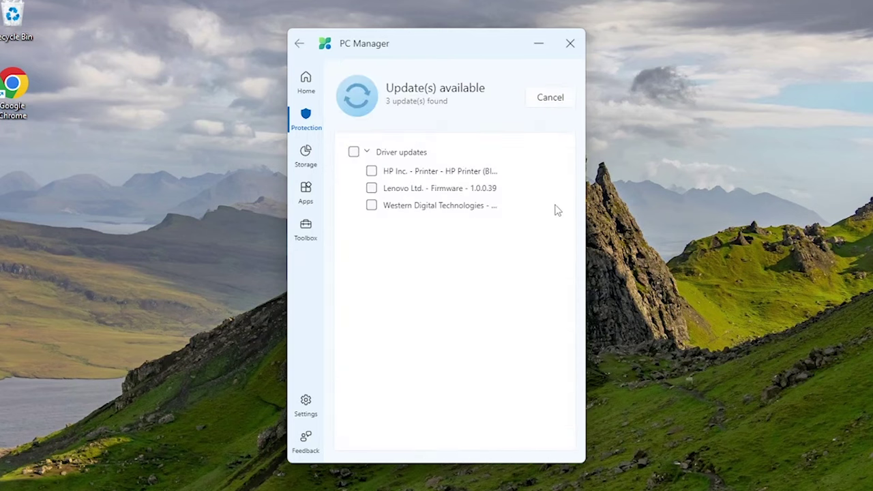
pyautogui.click(354, 154)
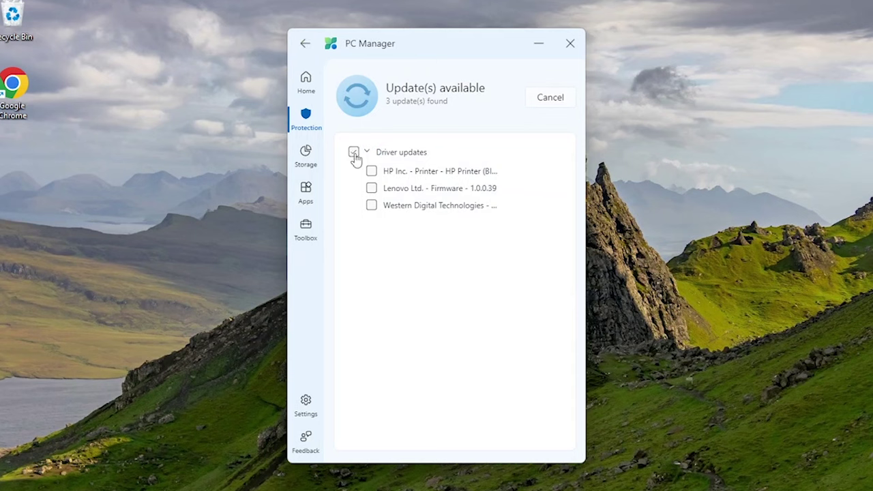
pyautogui.click(531, 104)
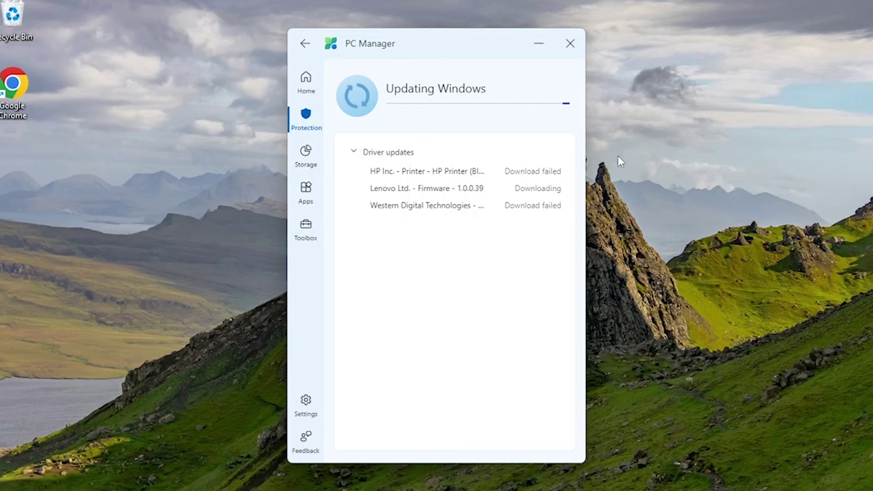
pyautogui.click(311, 50)
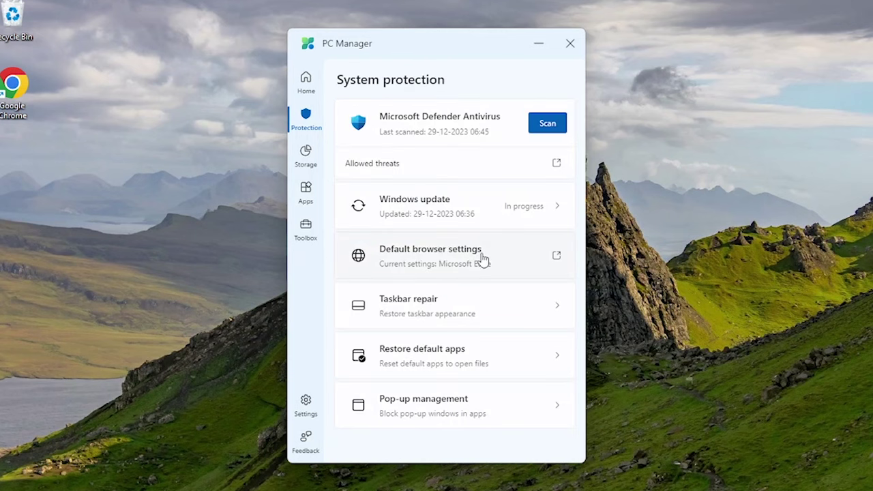
pyautogui.click(556, 255)
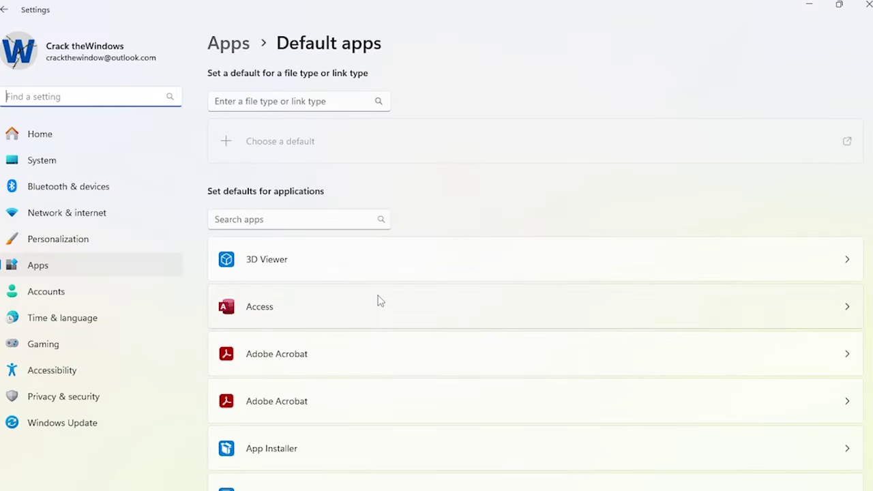
pyautogui.scroll(-2, 381, 301)
pyautogui.scroll(2, 381, 301)
pyautogui.click(347, 354)
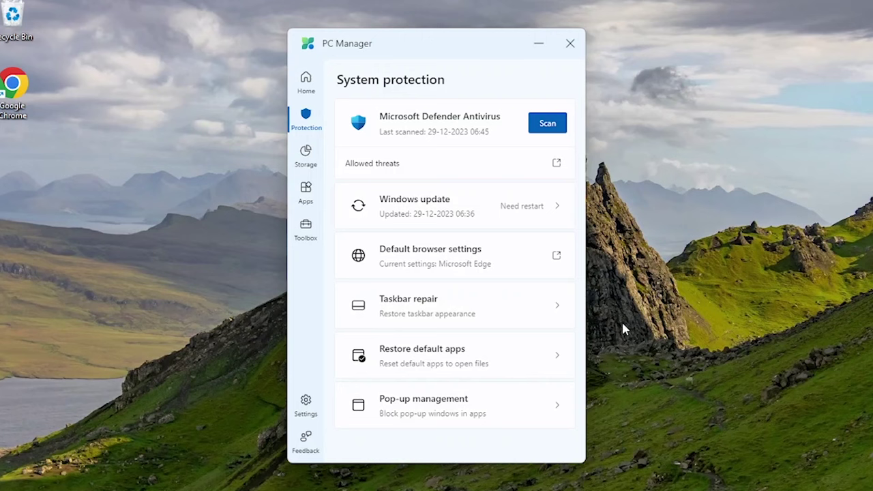
# - Check Taskbar repair, then open Restore default apps showing Office, webpage and PDF defaults Already set
pyautogui.click(520, 314)
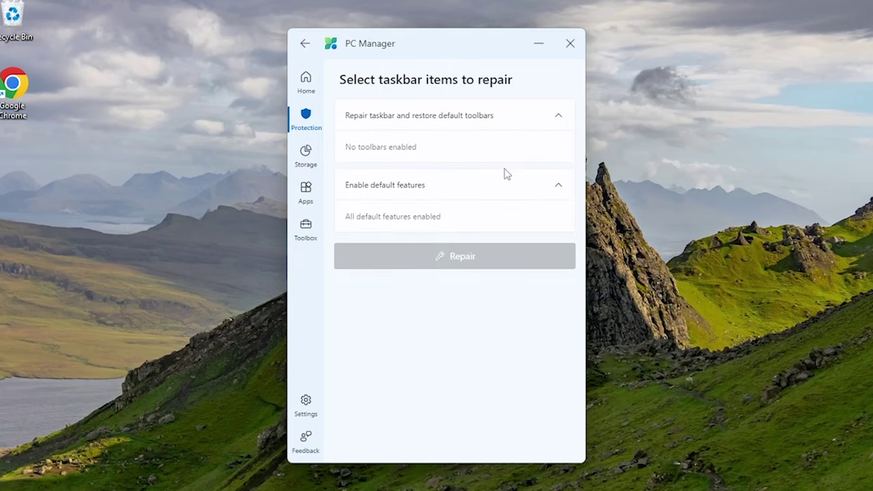
pyautogui.click(306, 44)
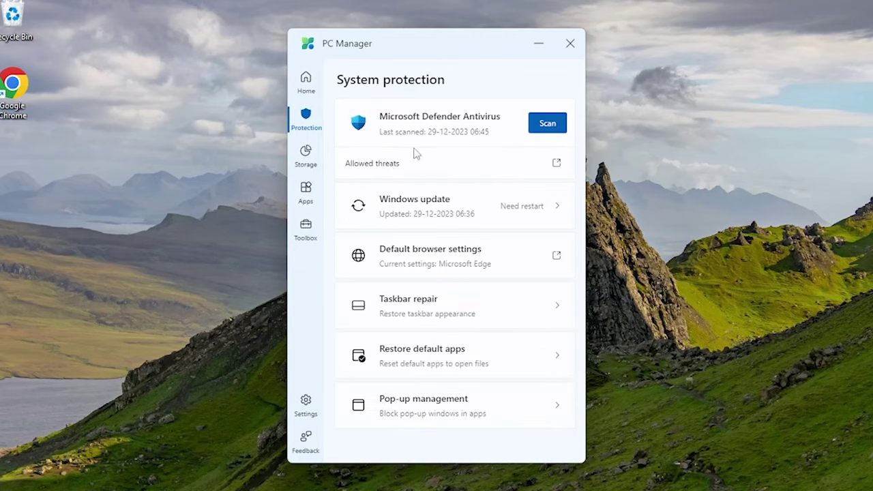
pyautogui.click(556, 358)
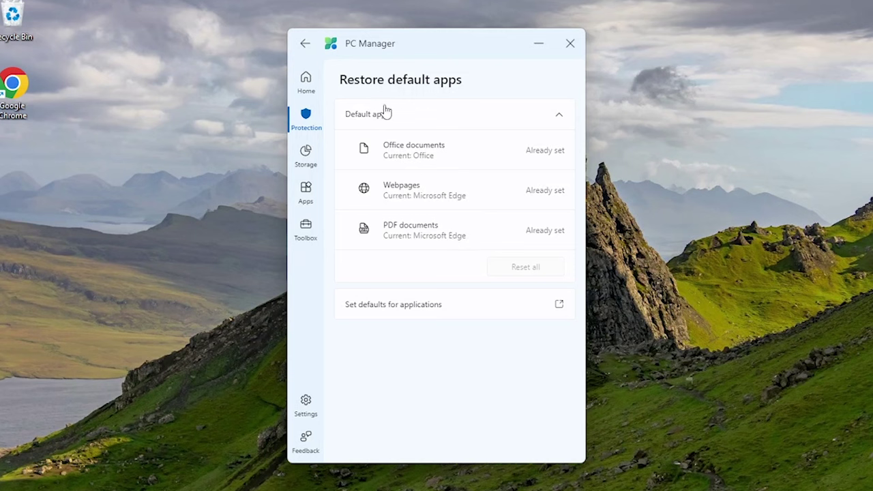
# - Switch Enable pop-up block on and back off in Pop-up management, then go to Storage
pyautogui.click(306, 45)
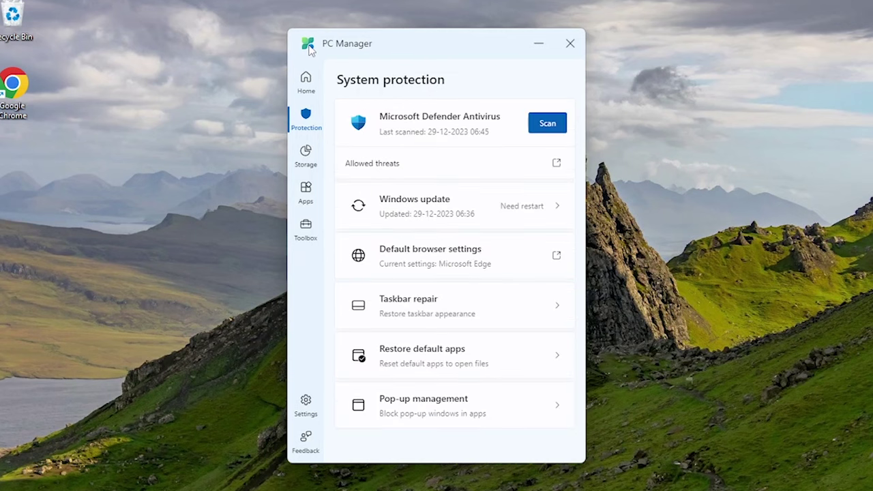
pyautogui.click(472, 408)
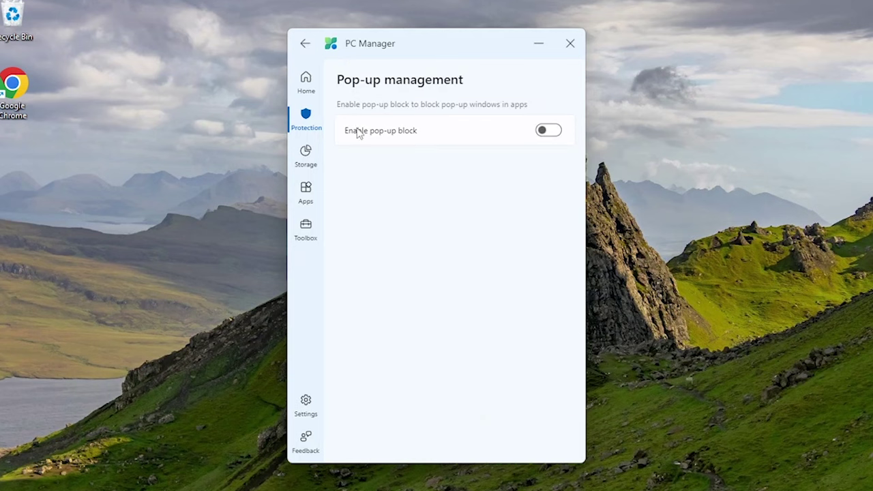
pyautogui.click(556, 133)
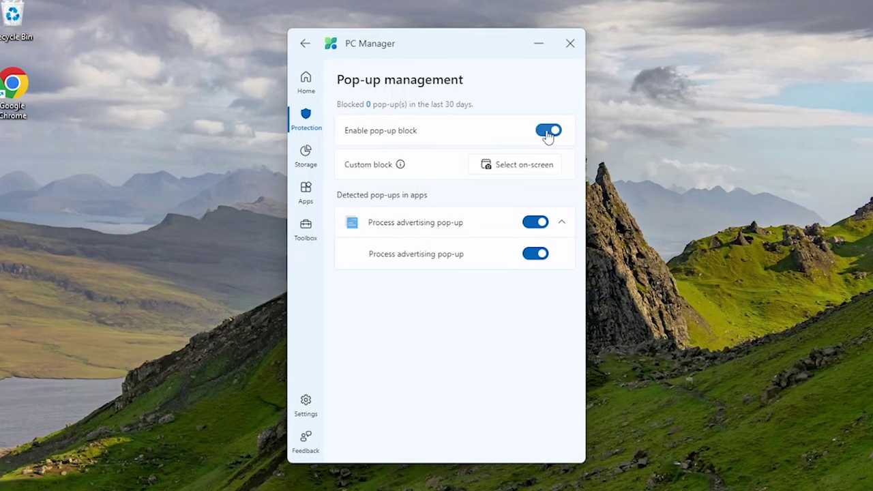
pyautogui.click(549, 133)
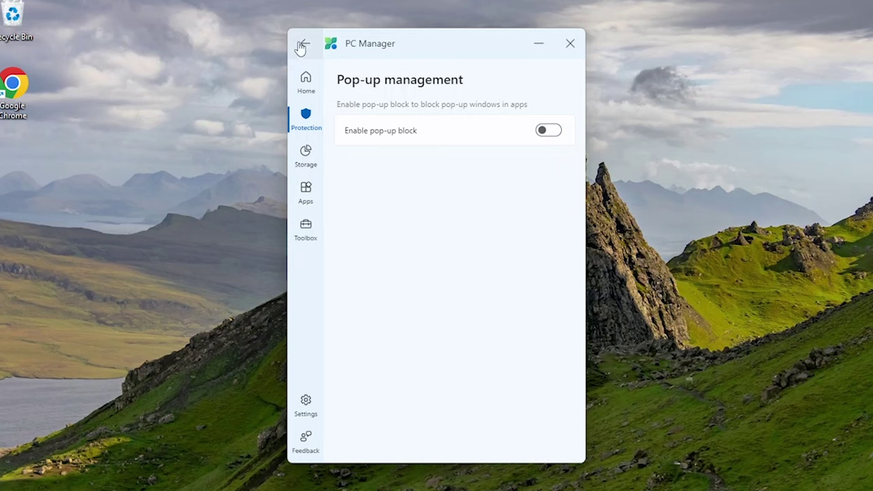
pyautogui.click(302, 45)
pyautogui.click(303, 164)
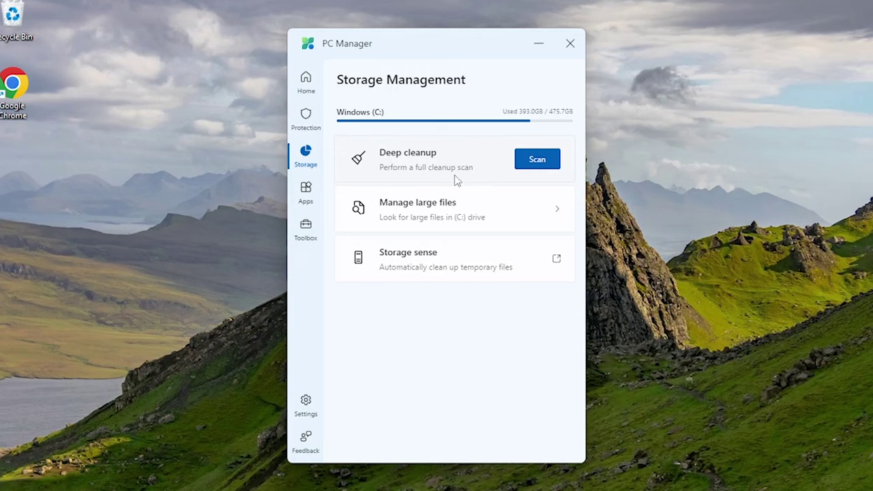
# - Open Manage large files for drive C, filtered to >10 MB with all six file types checked
pyautogui.click(508, 219)
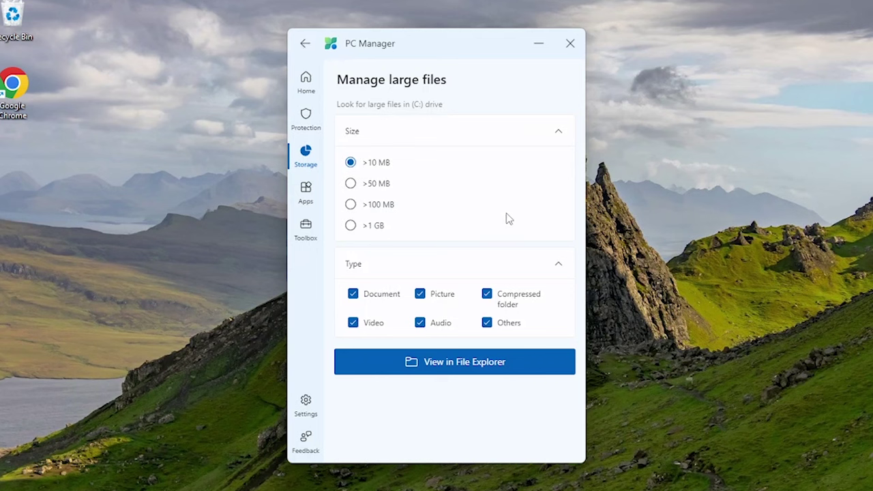
# - List drive C's files over 10 MB in File Explorer and scroll through the results
pyautogui.click(431, 364)
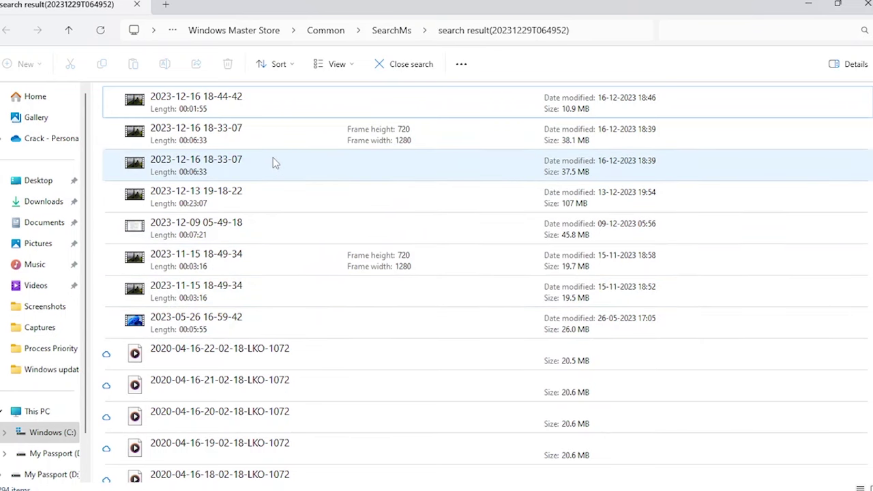
pyautogui.scroll(-3, 272, 162)
pyautogui.scroll(-4, 273, 162)
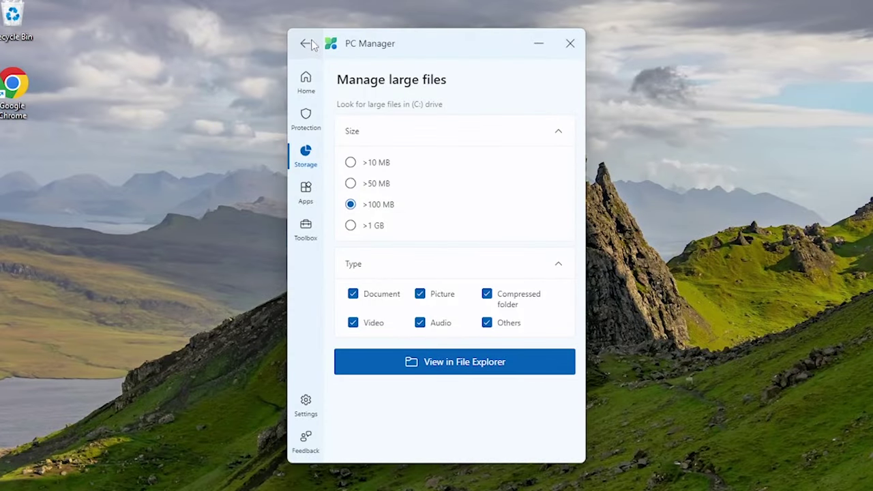
# - Set Storage Sense's Automatic User content cleanup to On in Windows Settings, then go to Apps
pyautogui.click(305, 43)
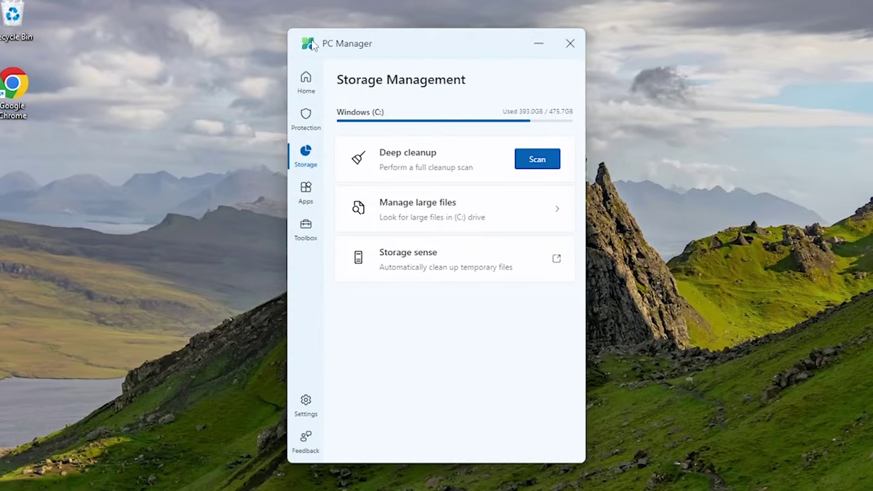
pyautogui.click(451, 266)
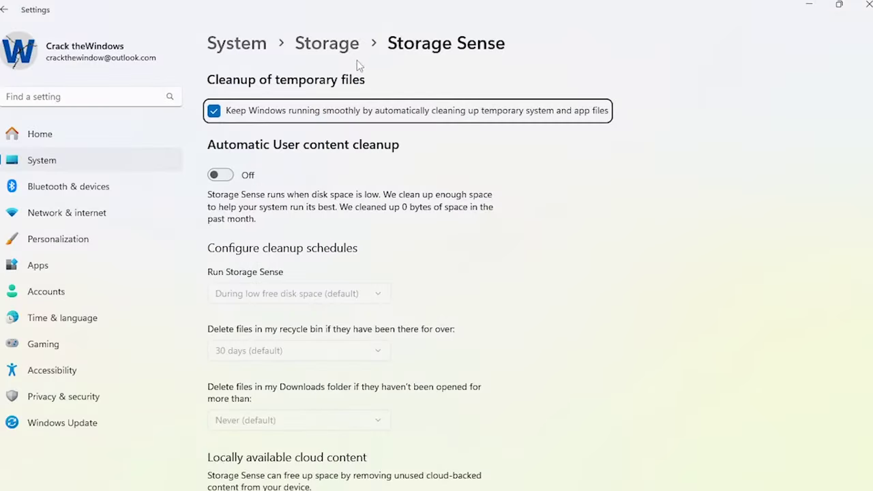
pyautogui.click(225, 176)
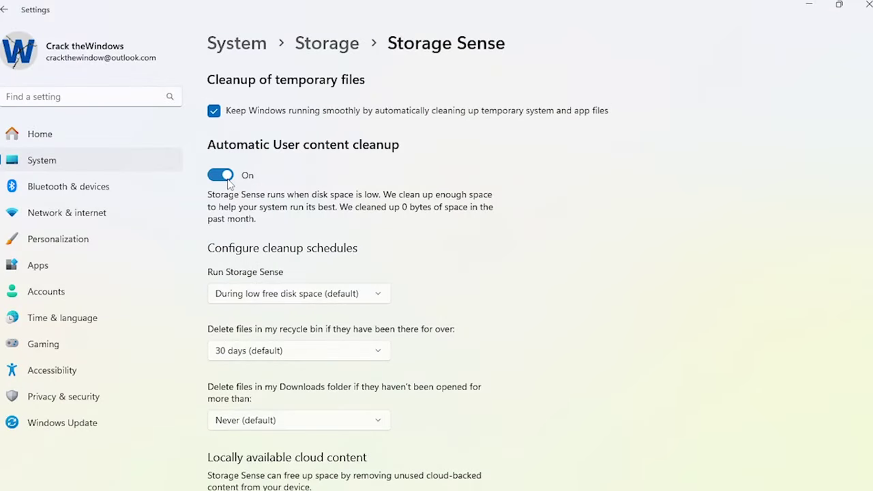
pyautogui.scroll(-3, 308, 424)
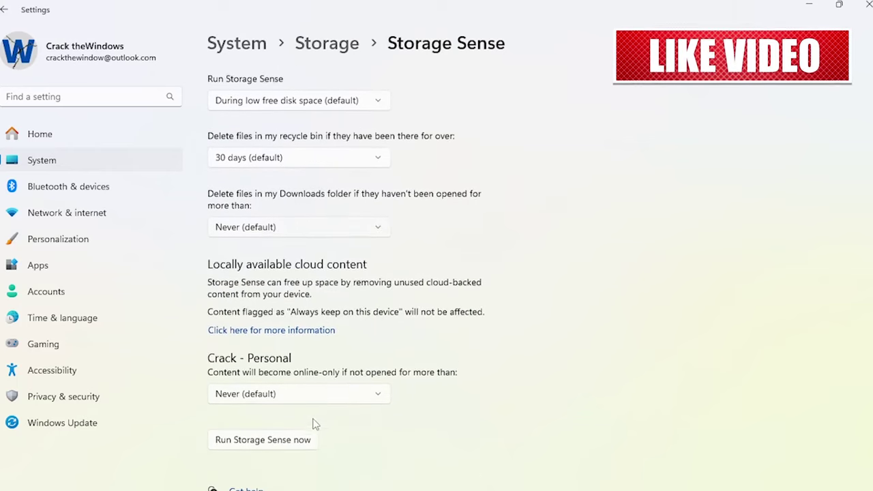
pyautogui.scroll(3, 327, 353)
pyautogui.click(865, 6)
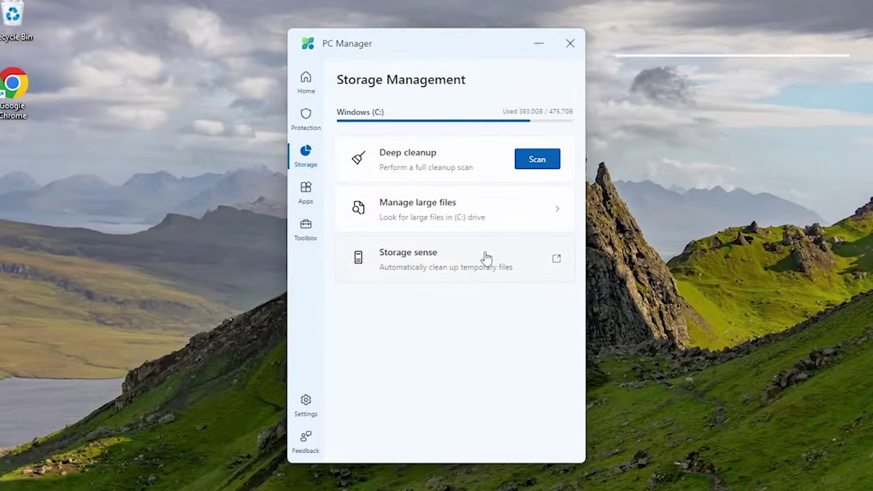
pyautogui.click(316, 201)
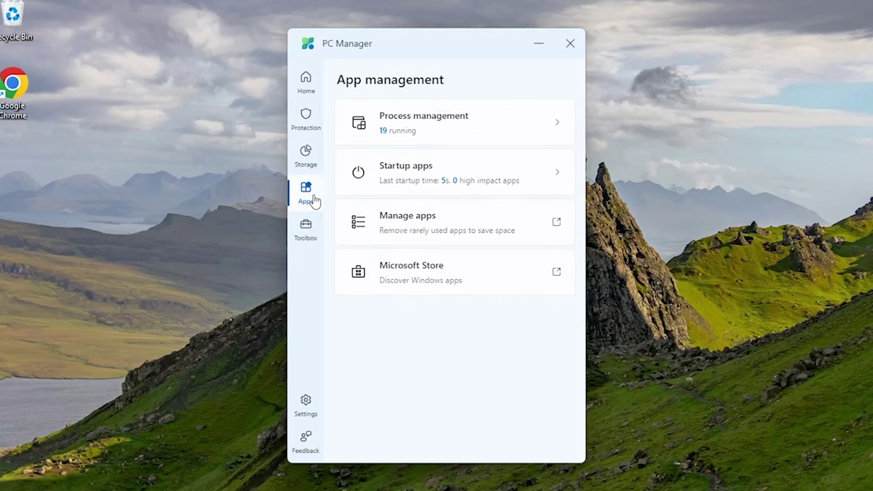
# - Open Microsoft Store maximized, scroll through its Home page's top free apps, then close it
pyautogui.click(471, 282)
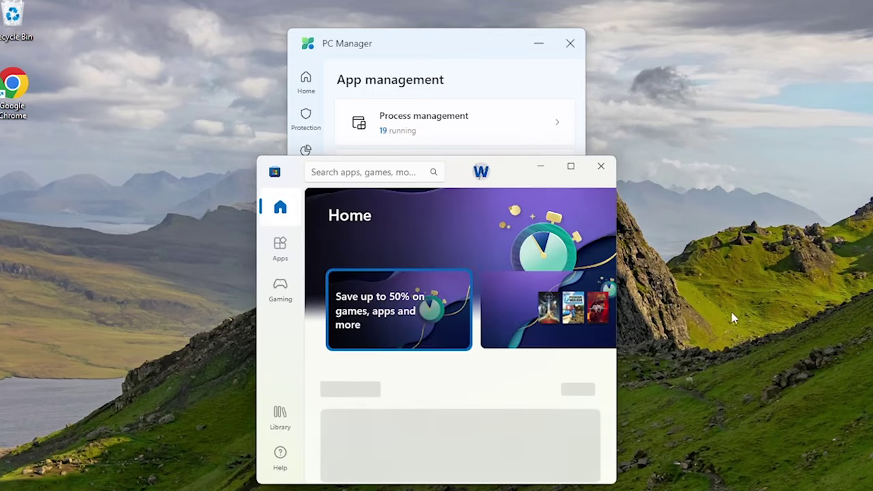
pyautogui.click(571, 165)
pyautogui.scroll(-5, 523, 332)
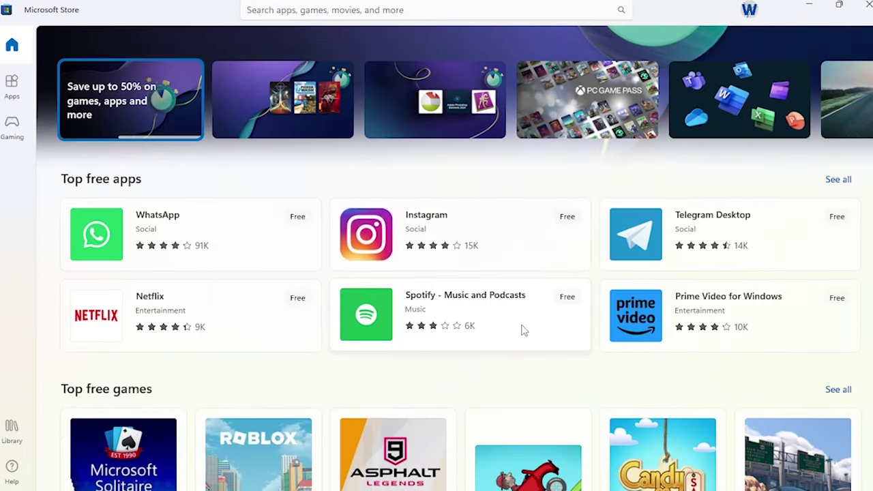
pyautogui.scroll(5, 552, 366)
pyautogui.click(867, 7)
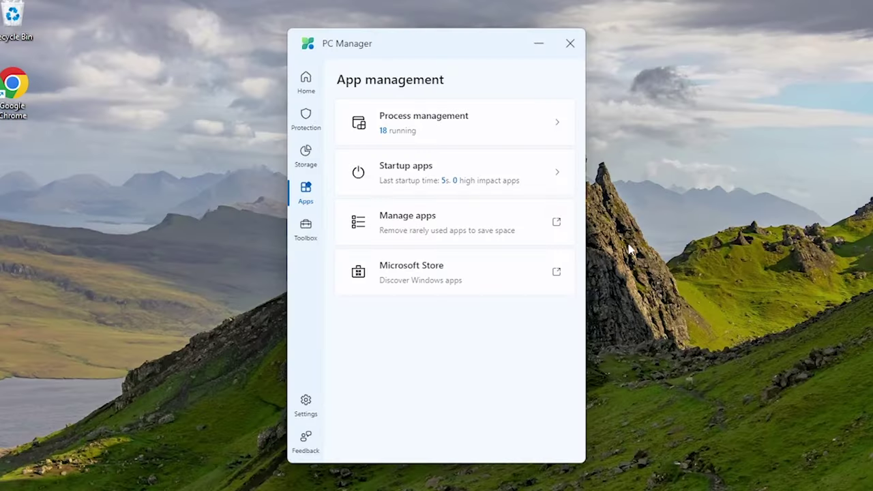
pyautogui.click(306, 232)
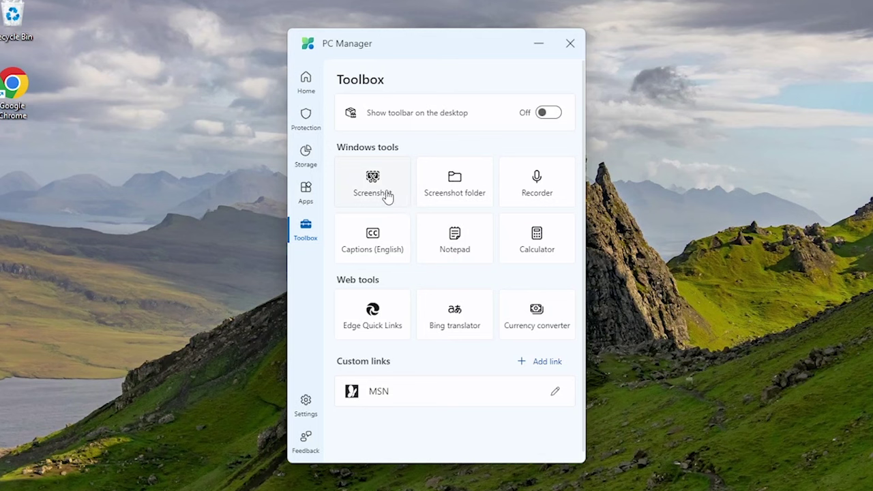
pyautogui.click(557, 115)
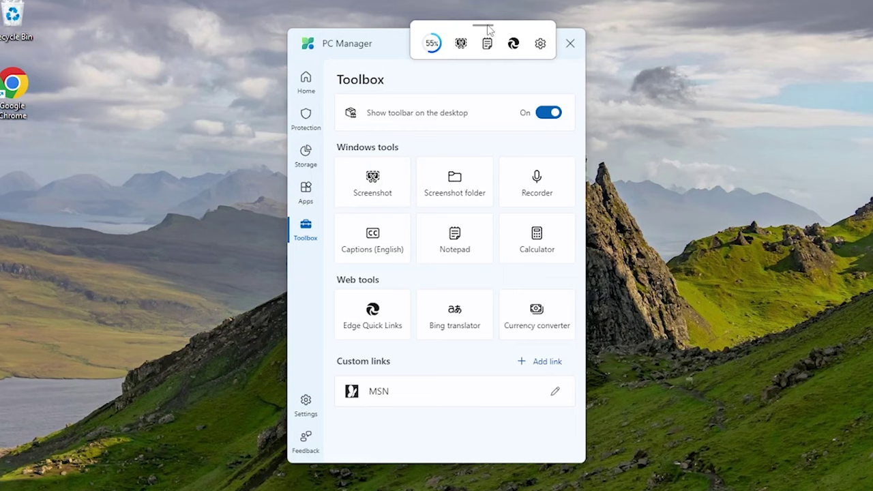
pyautogui.moveTo(461, 31); pyautogui.dragTo(691, 28)
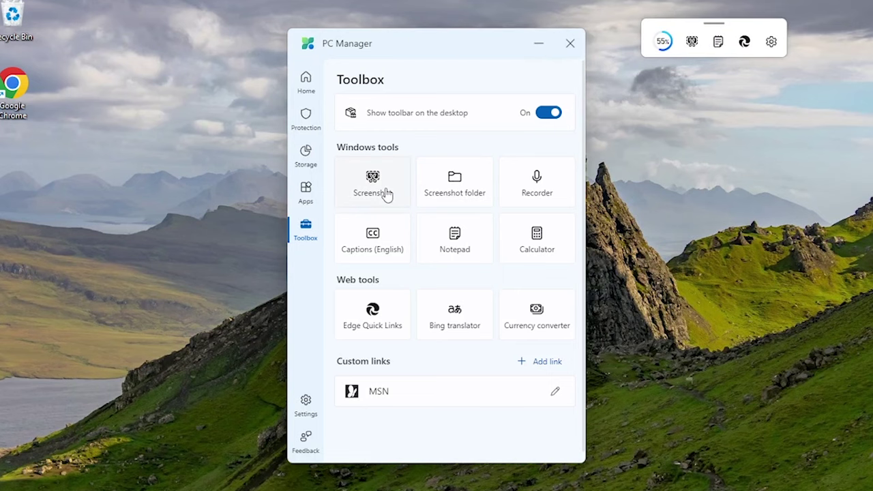
# - Snip a screenshot of the PC Manager window and open it in the Screenshots folder
pyautogui.click(386, 194)
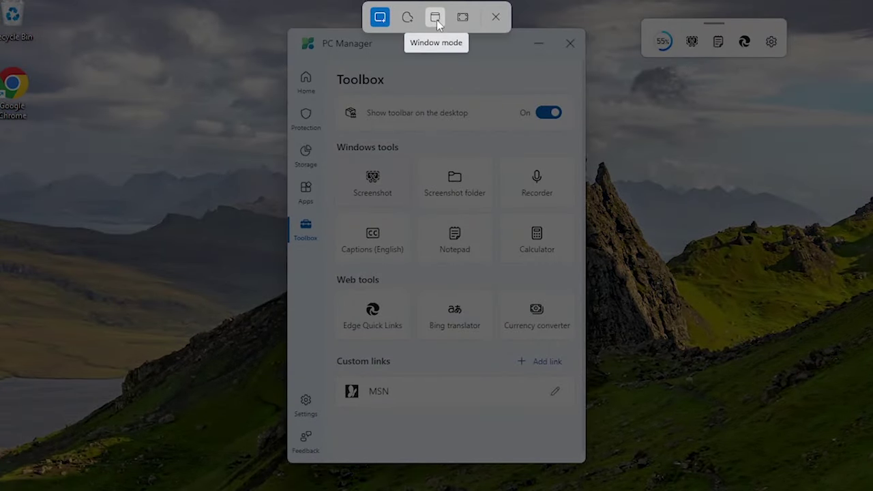
pyautogui.moveTo(242, 37); pyautogui.dragTo(679, 487)
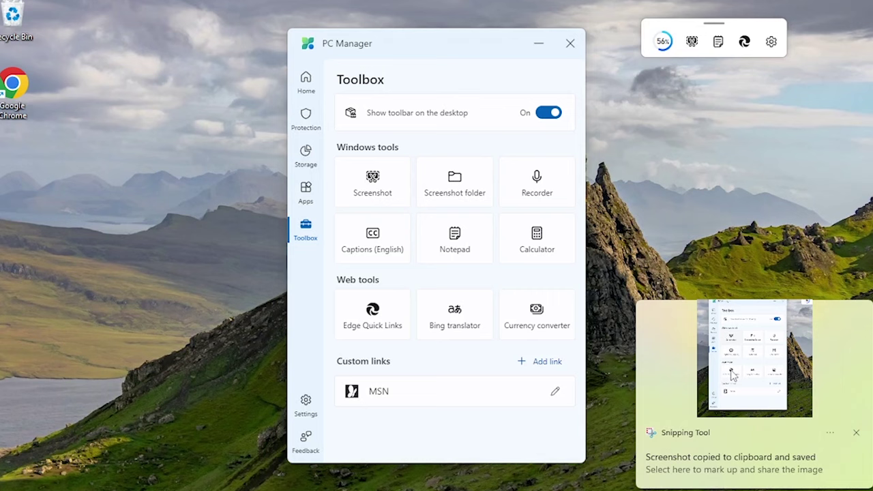
pyautogui.click(716, 369)
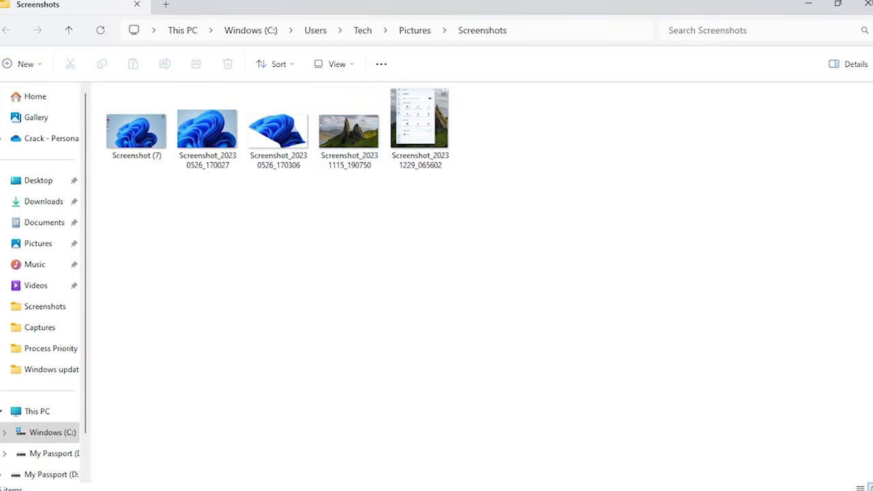
# - Launch Sound Recorder from the Toolbox, move its window aside, then close it
pyautogui.click(868, 4)
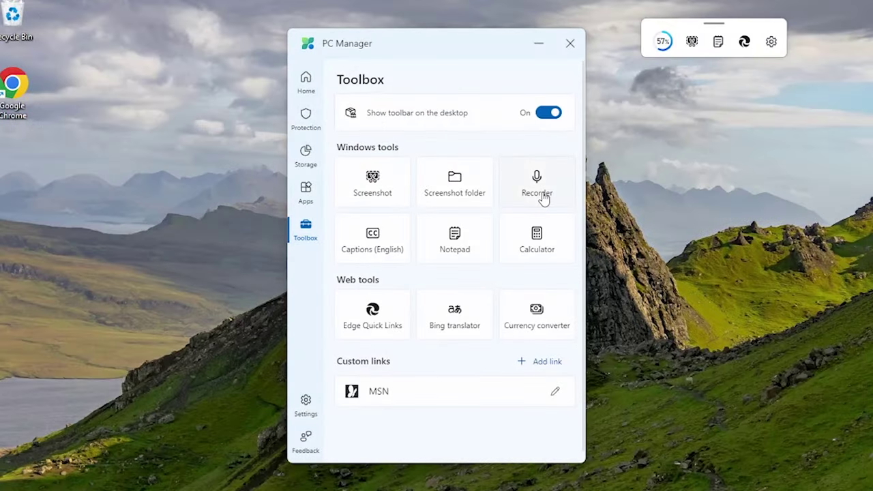
pyautogui.click(537, 185)
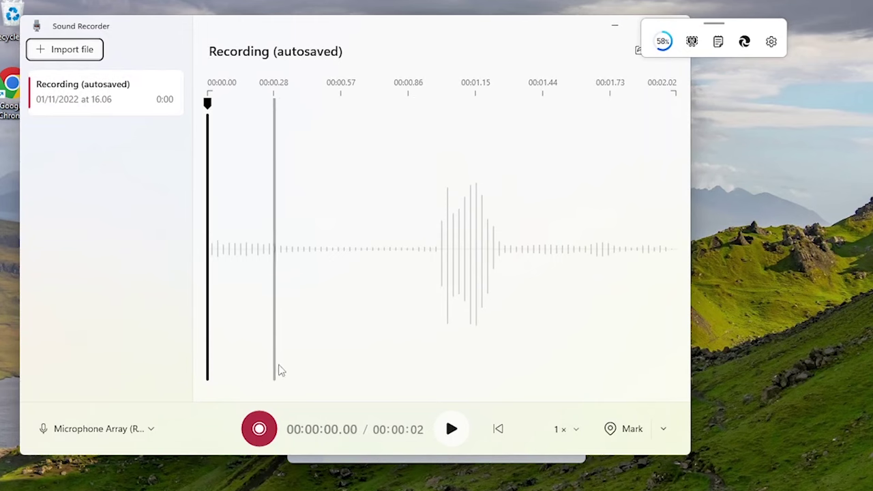
pyautogui.moveTo(421, 37); pyautogui.dragTo(293, 60)
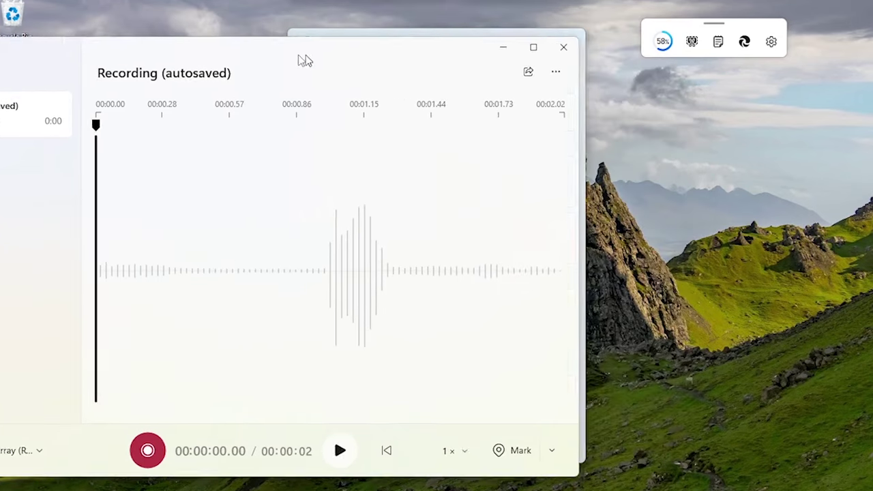
pyautogui.click(547, 49)
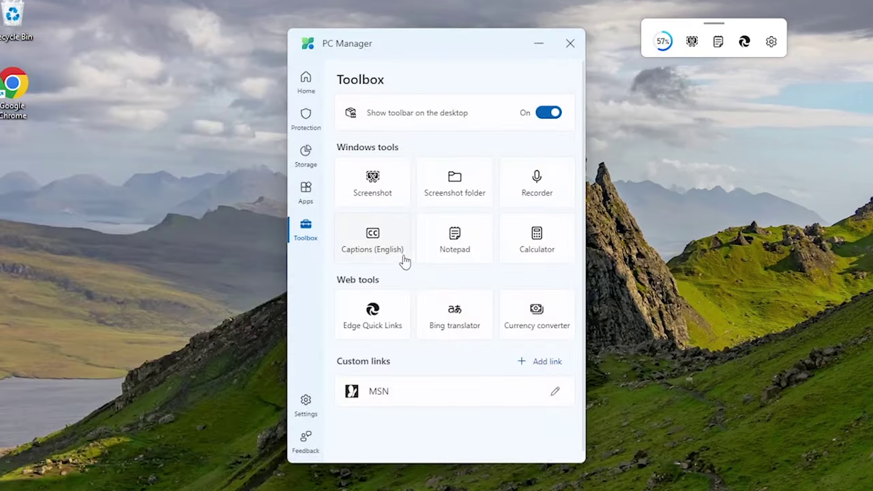
# - Start English live captions, dismiss the welcome message, begin its download, then close the captions bar
pyautogui.click(385, 256)
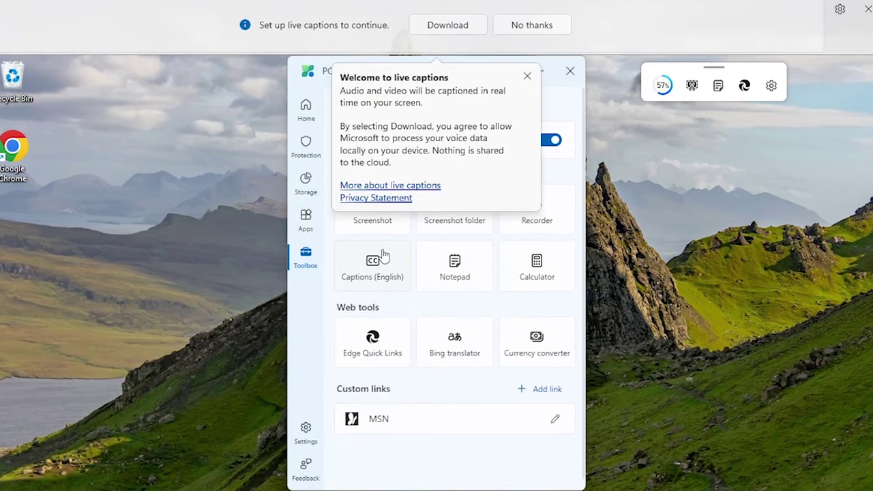
pyautogui.click(527, 78)
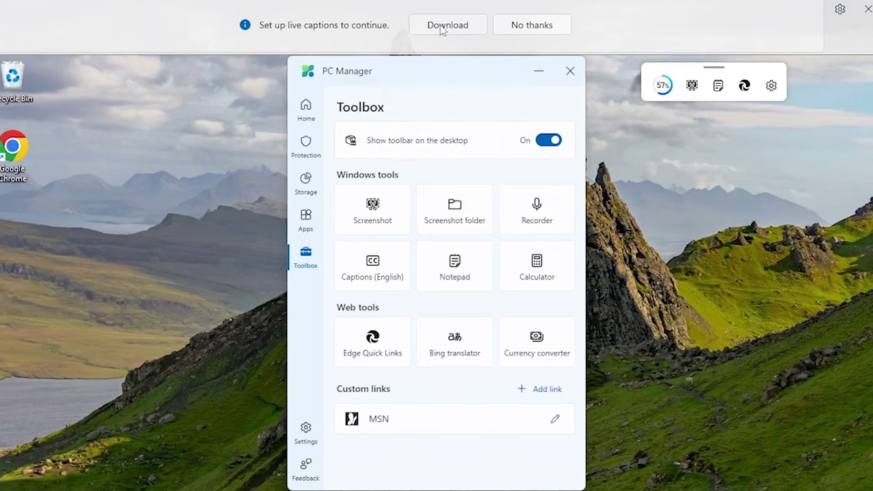
pyautogui.click(445, 27)
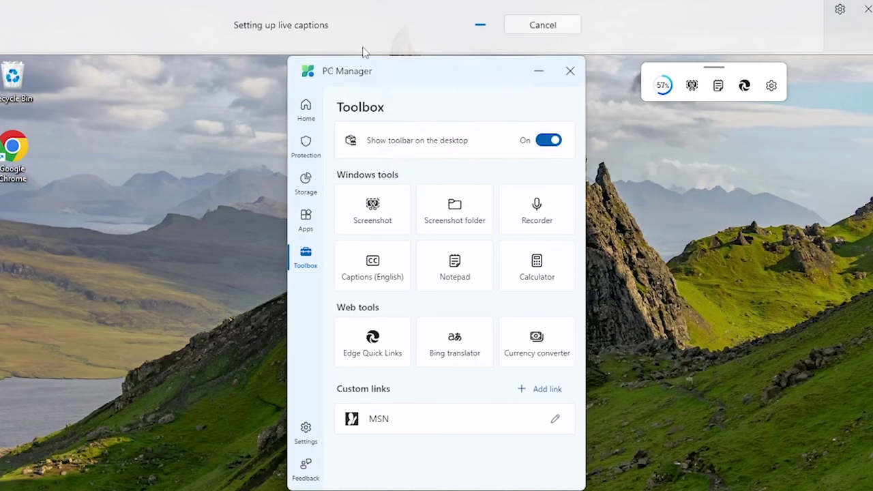
pyautogui.click(399, 283)
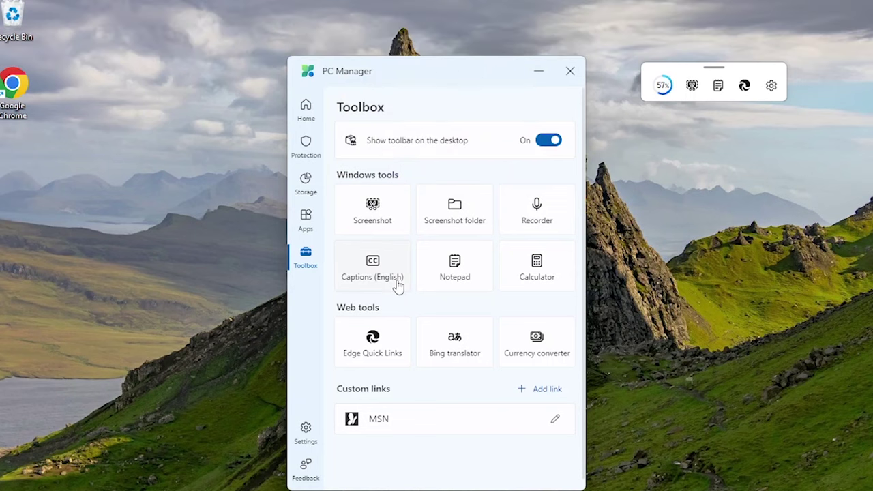
# - Open and close a blank Notepad, then launch Calculator and switch it to Scientific mode
pyautogui.click(465, 282)
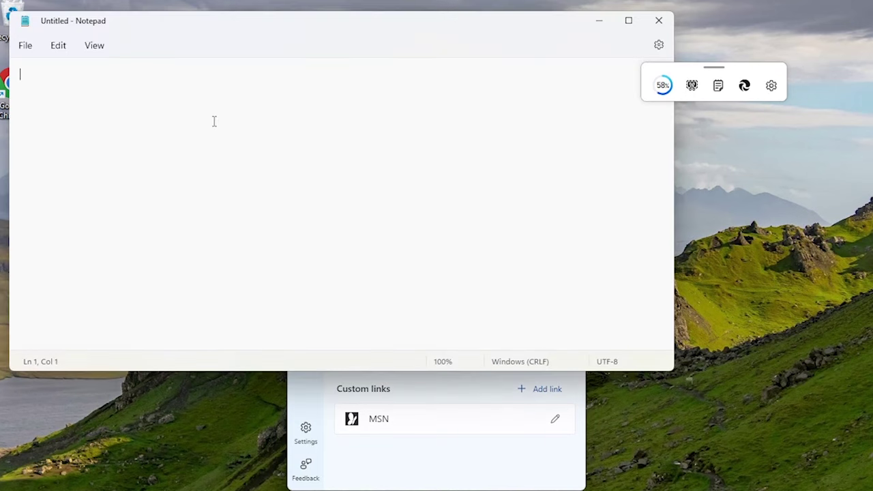
pyautogui.click(659, 21)
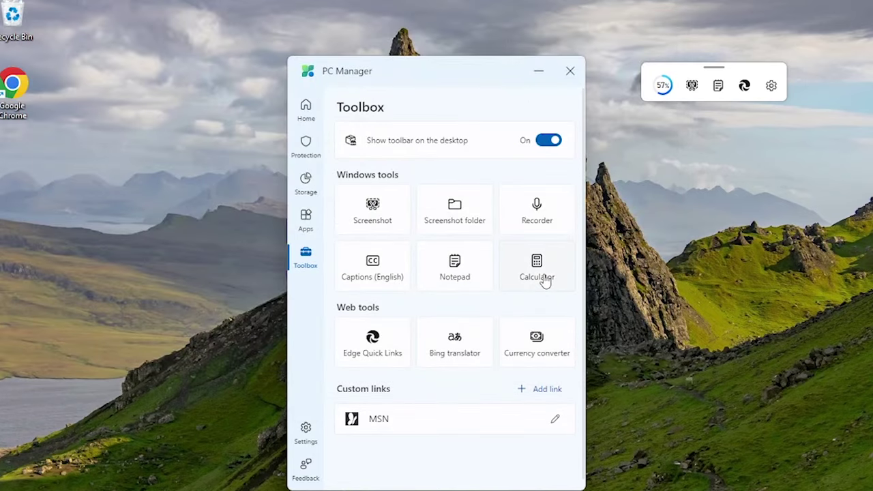
pyautogui.click(545, 282)
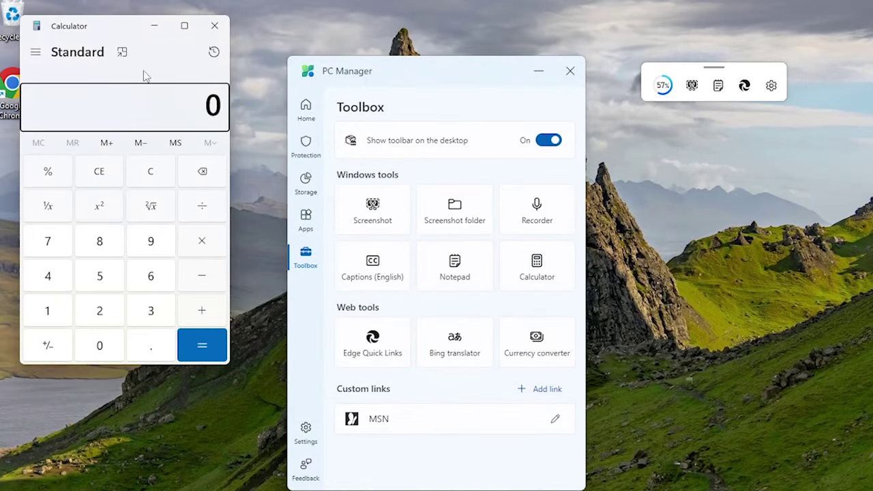
pyautogui.click(34, 54)
pyautogui.click(77, 131)
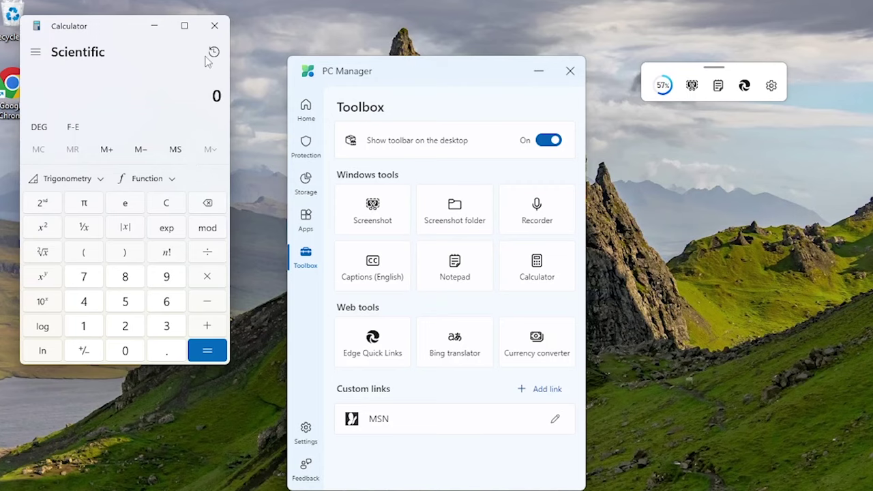
# - Open the MSN INR/USD converter and change the amount to ₹100, giving $1.2020
pyautogui.click(214, 25)
pyautogui.click(550, 355)
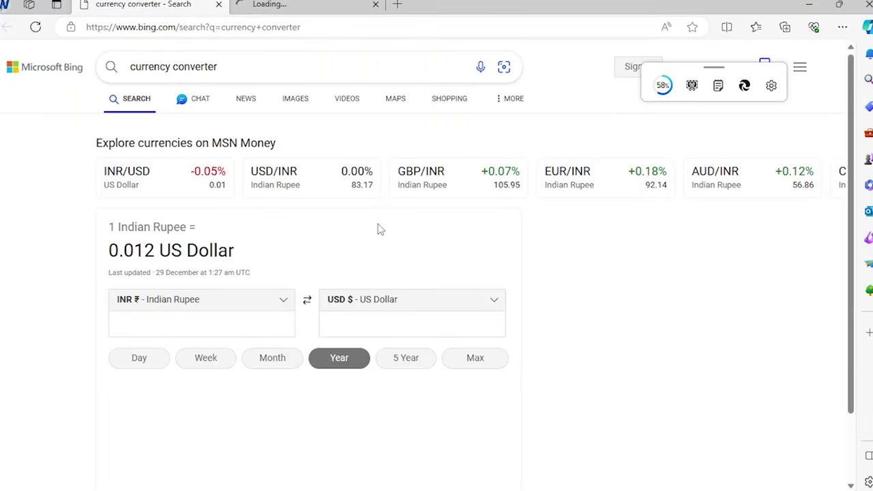
pyautogui.scroll(-1, 361, 230)
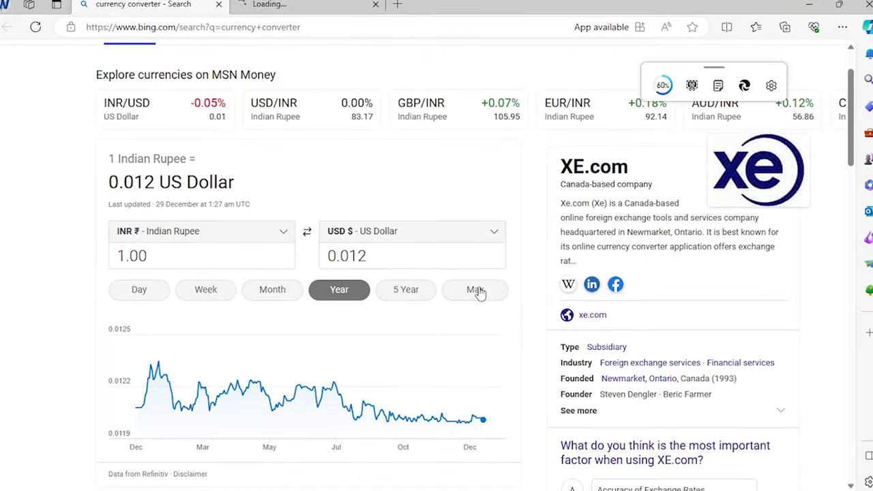
pyautogui.click(156, 122)
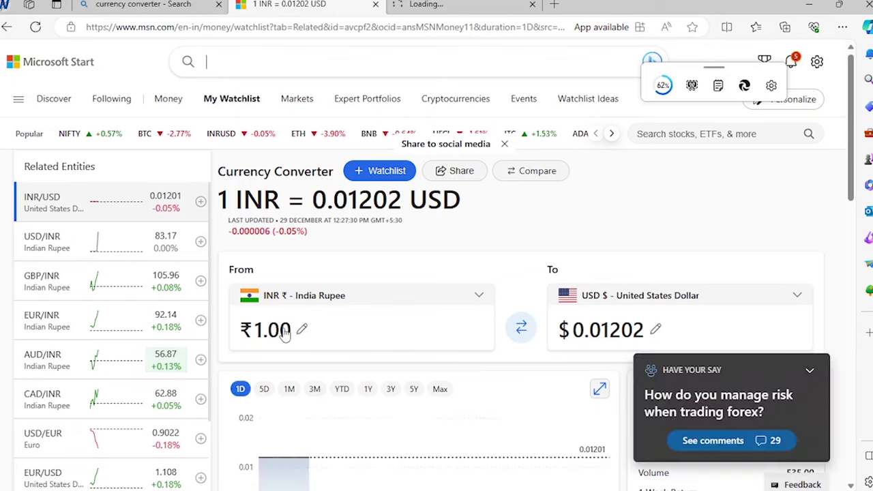
pyautogui.click(284, 332)
pyautogui.write('00')
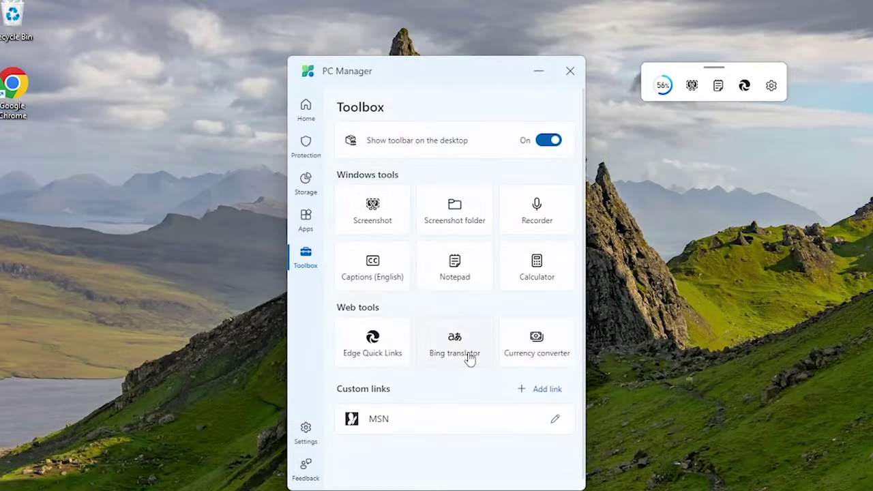
# - Try the Bing translator web tool in Edge, close Edge, and go to PC Manager's Settings
pyautogui.click(468, 361)
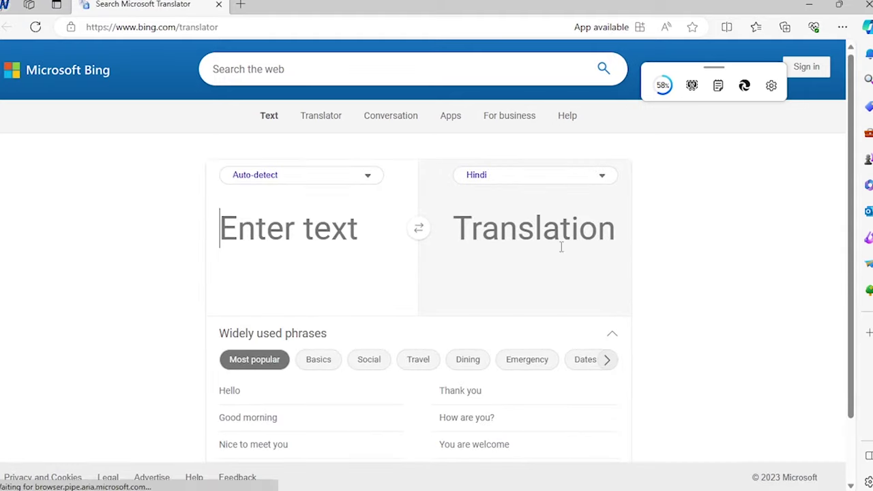
pyautogui.click(865, 6)
pyautogui.click(316, 442)
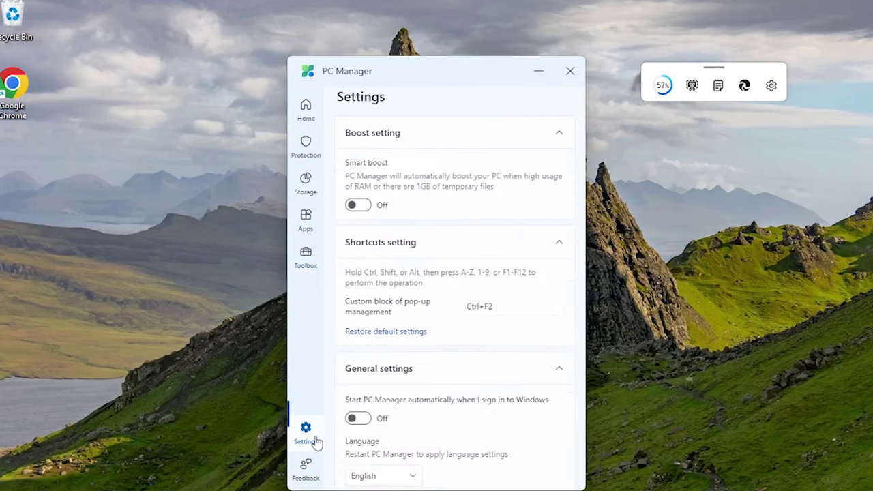
pyautogui.scroll(-3, 433, 242)
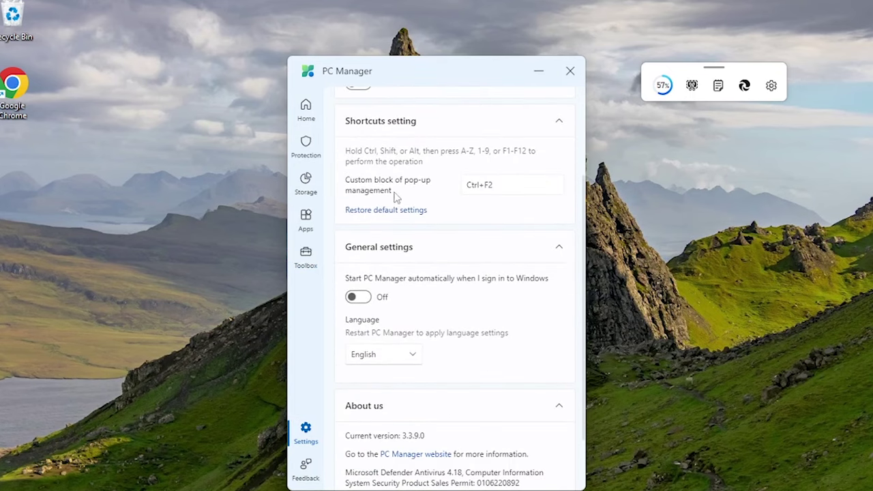
# - Switch start-at-sign-in on and back off, then close PC Manager
pyautogui.click(358, 297)
pyautogui.scroll(-2, 470, 307)
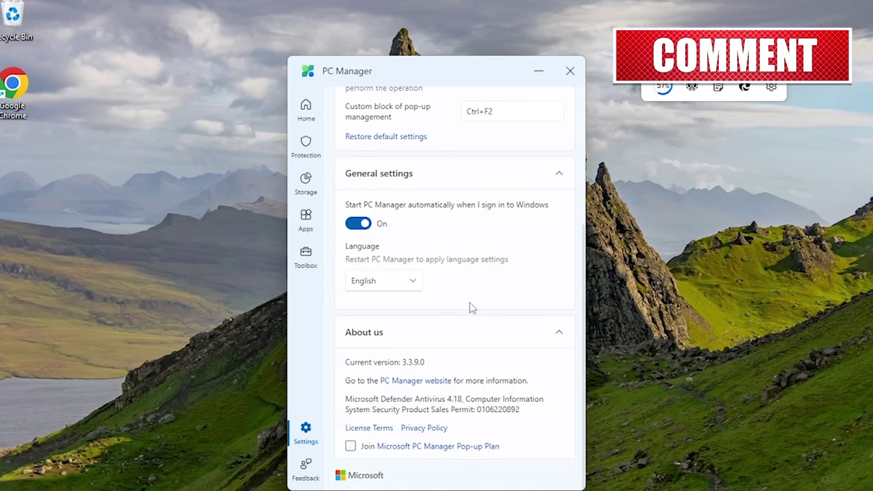
pyautogui.scroll(5, 470, 308)
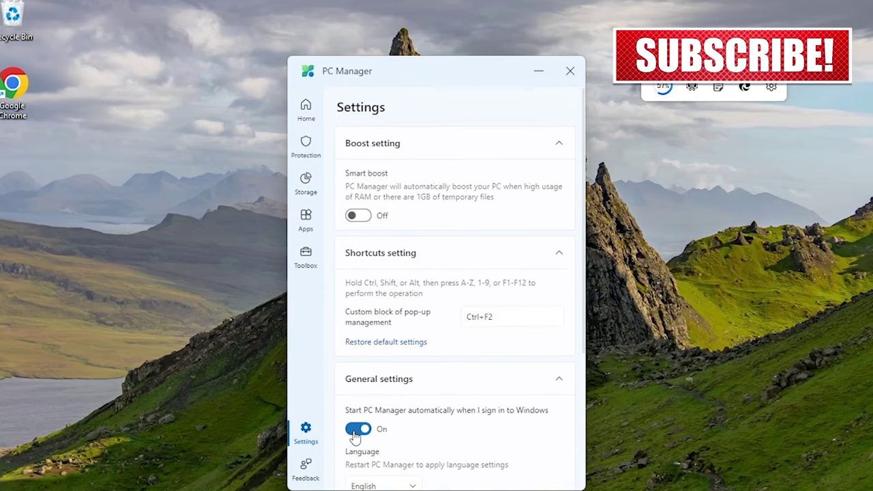
pyautogui.click(356, 431)
pyautogui.click(568, 73)
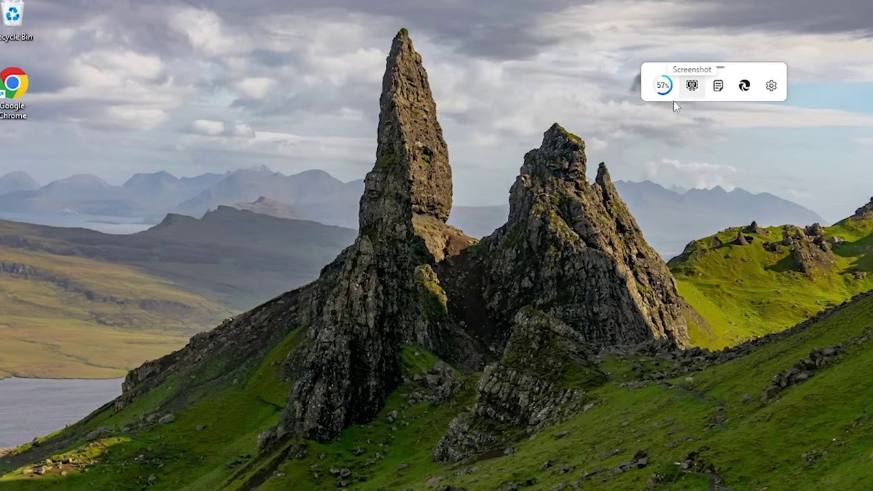
# - Capture a screen-region screenshot from the desktop toolbar and close Snipping Tool
pyautogui.click(691, 85)
pyautogui.moveTo(142, 57); pyautogui.dragTo(737, 458)
pyautogui.click(727, 369)
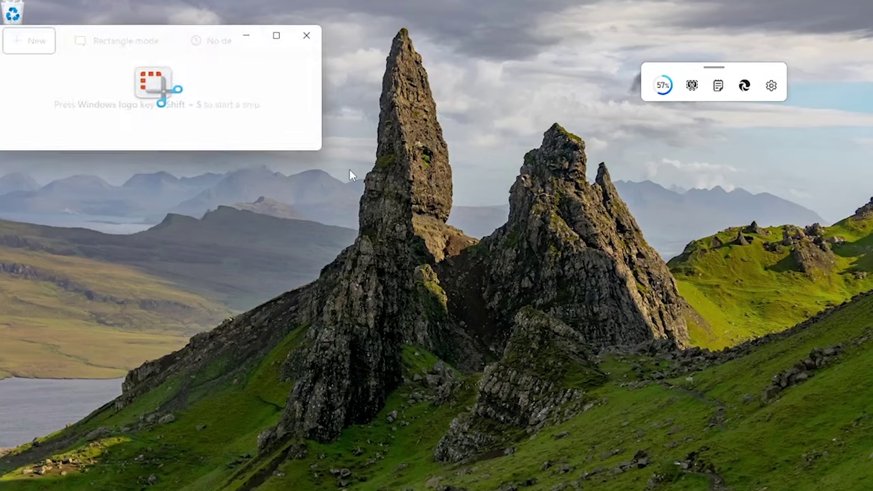
pyautogui.click(306, 35)
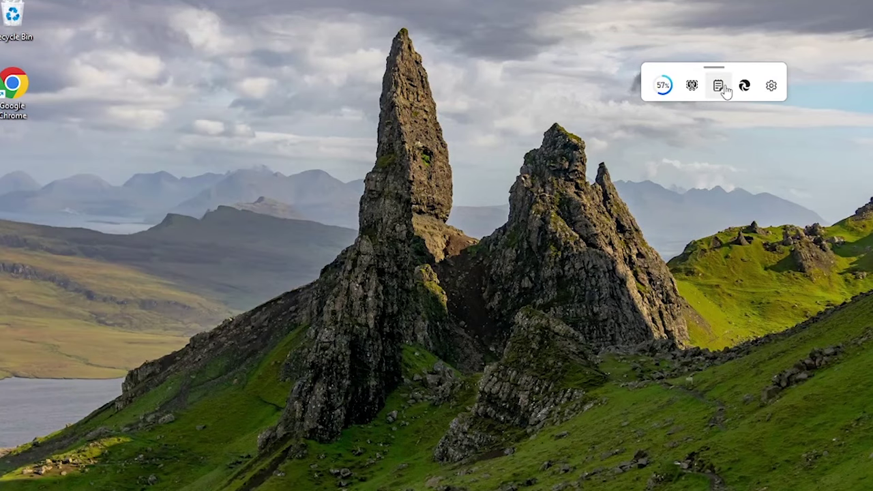
# - Open and close Notepad and a new Edge window from the toolbar, then show its options menu
pyautogui.click(720, 87)
pyautogui.click(659, 19)
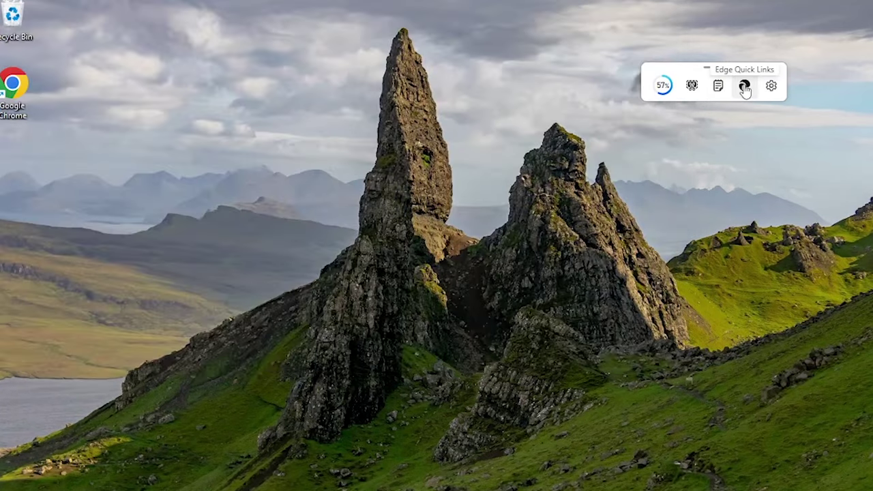
pyautogui.click(745, 86)
pyautogui.click(680, 144)
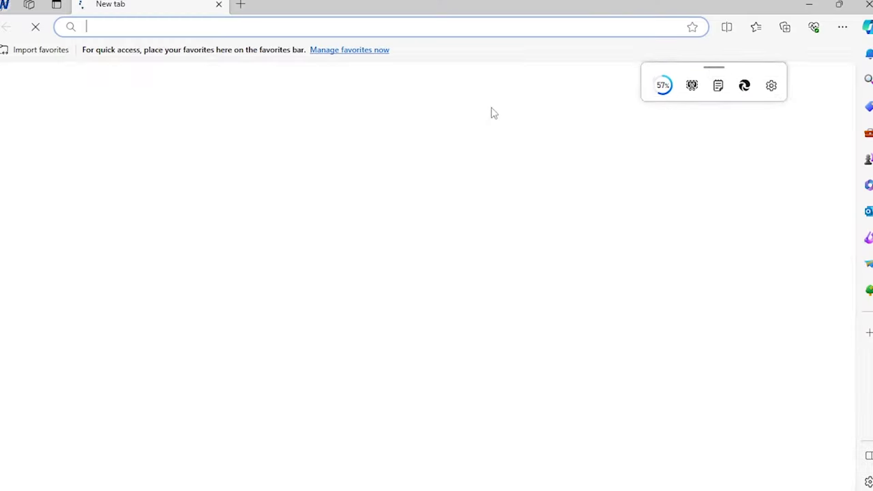
pyautogui.click(865, 7)
pyautogui.click(771, 86)
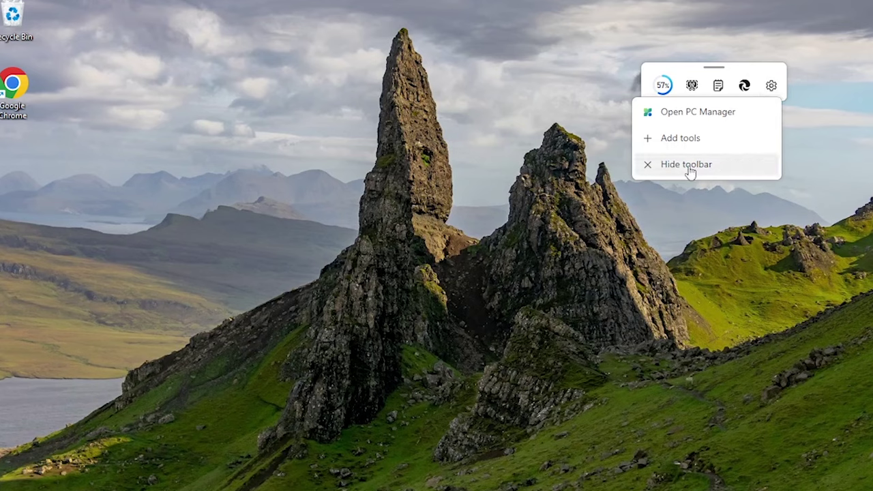